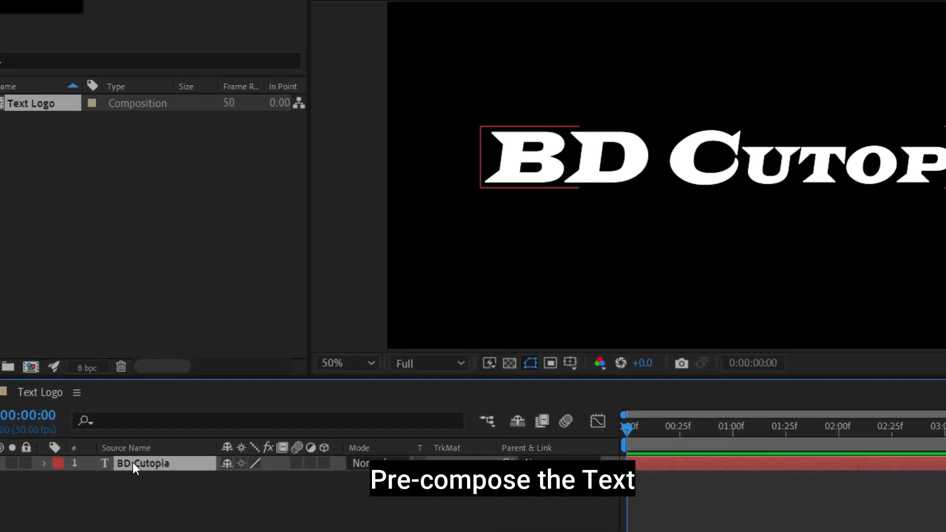
Step: Pre-compose the BD Cutopia text into a new 'Logo' composition, moving all attributes into it
{"action": "right_click", "coordinate": [108, 418]}
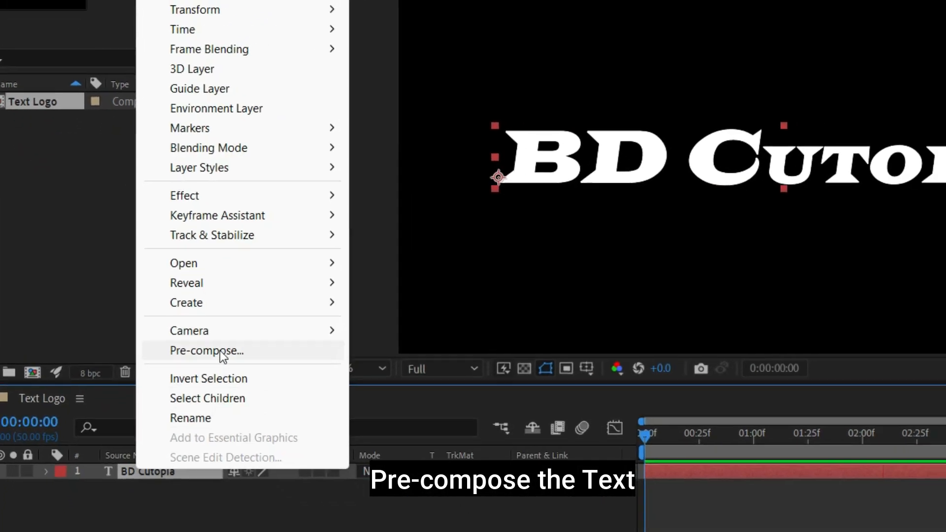
{"action": "left_click", "coordinate": [212, 346]}
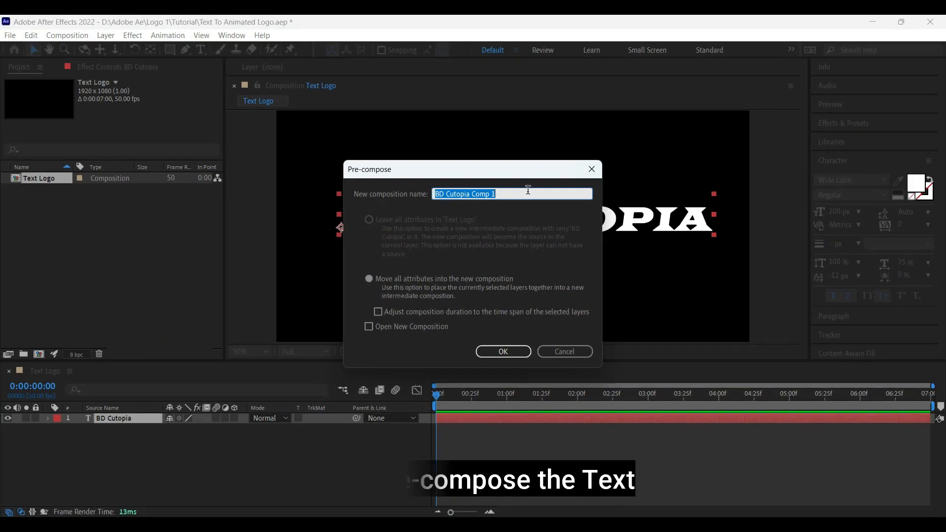
{"action": "type", "text": "Lo"}
{"action": "type", "text": "go"}
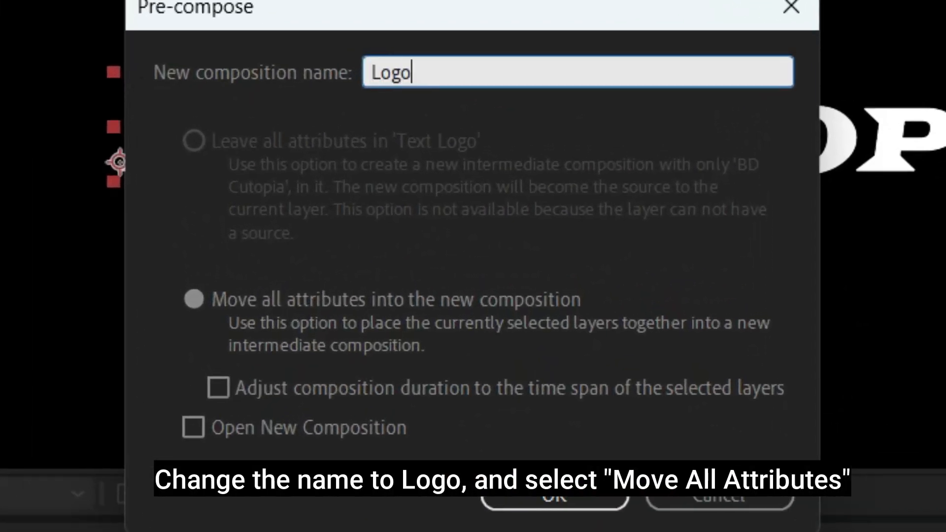
{"action": "left_click", "coordinate": [197, 303]}
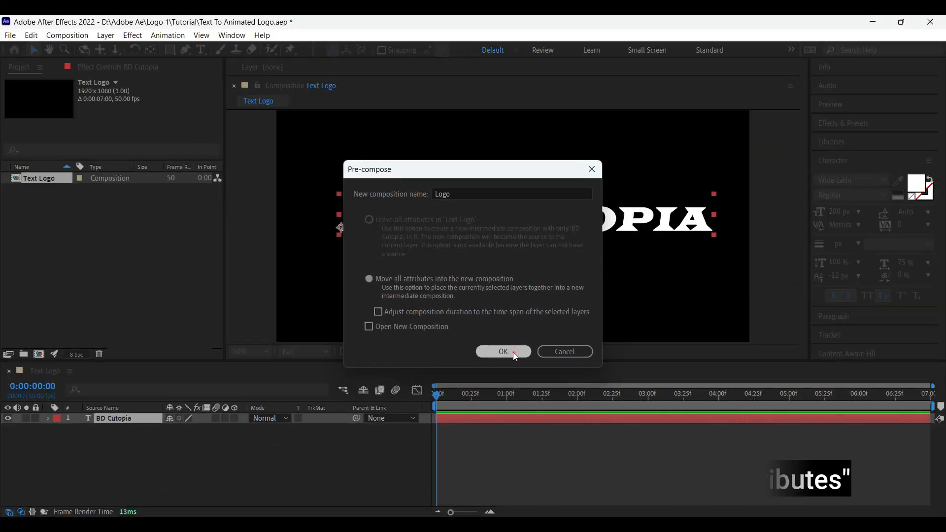
{"action": "left_click", "coordinate": [584, 501]}
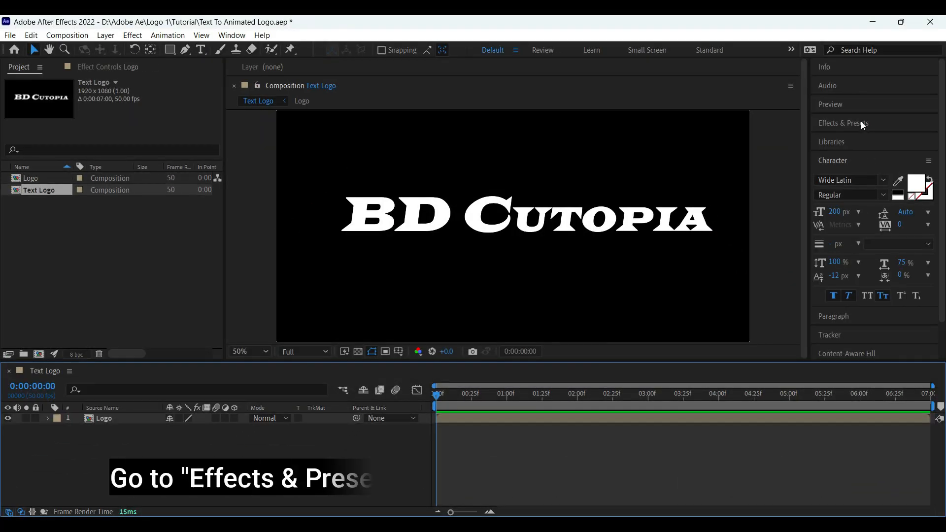
Step: Search Effects & Presets for 'Vega' and apply the Vegas effect to the Logo layer
{"action": "left_click", "coordinate": [862, 123]}
{"action": "left_click", "coordinate": [853, 141]}
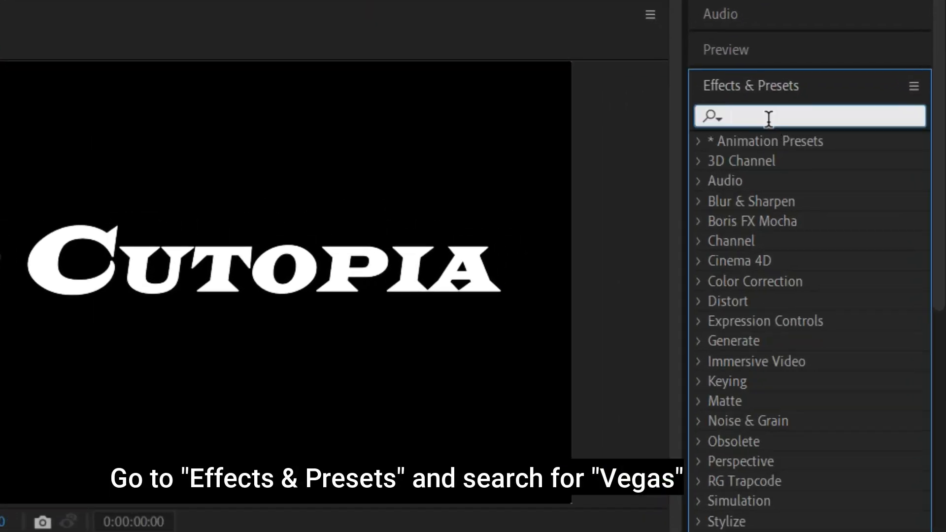
{"action": "type", "text": "Vega"}
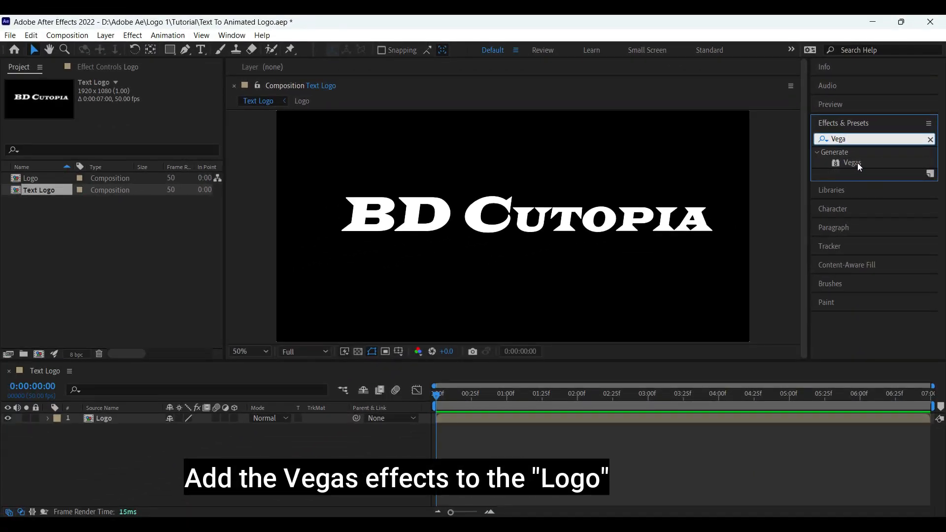
{"action": "left_click_drag", "start_coordinate": [813, 162], "coordinate": [114, 419]}
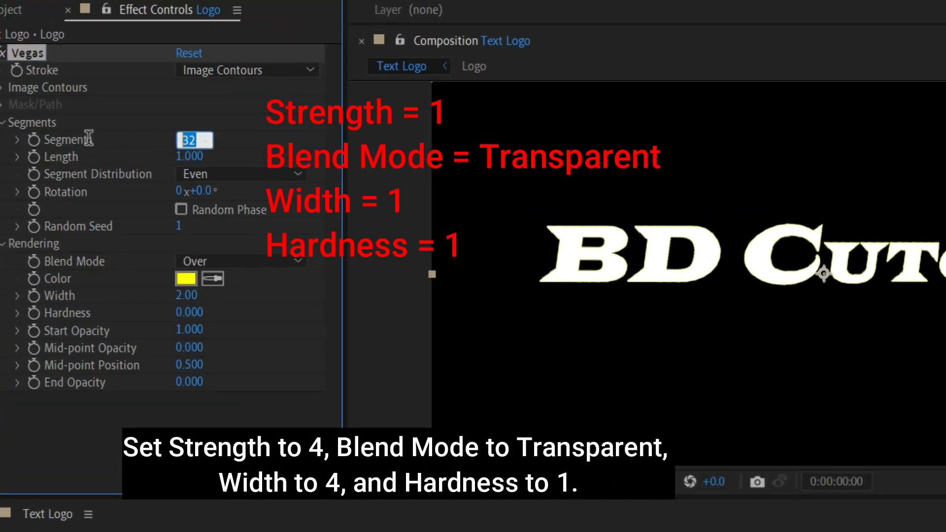
Step: Set Vegas Segments to 4 and the Blend Mode to Transparent
{"action": "type", "text": "4"}
{"action": "key", "text": "Return"}
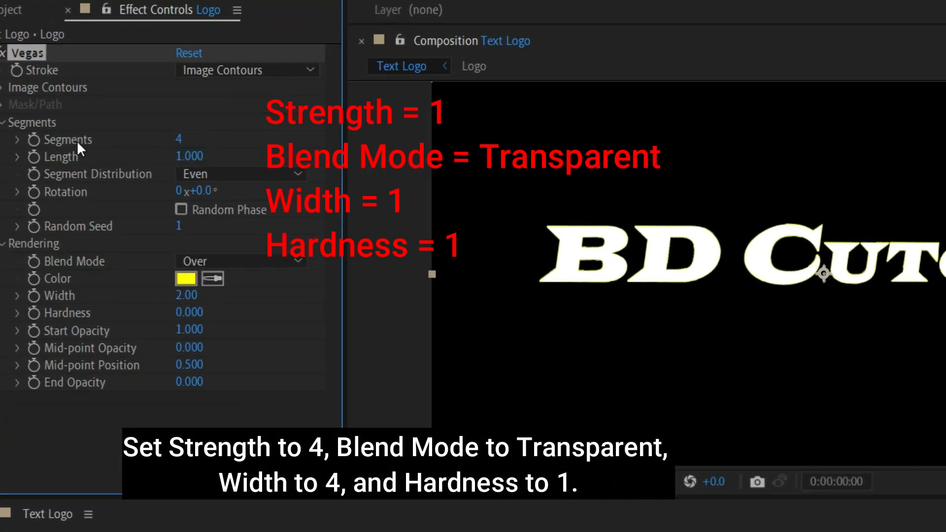
{"action": "left_click", "coordinate": [249, 261]}
{"action": "left_click", "coordinate": [237, 282]}
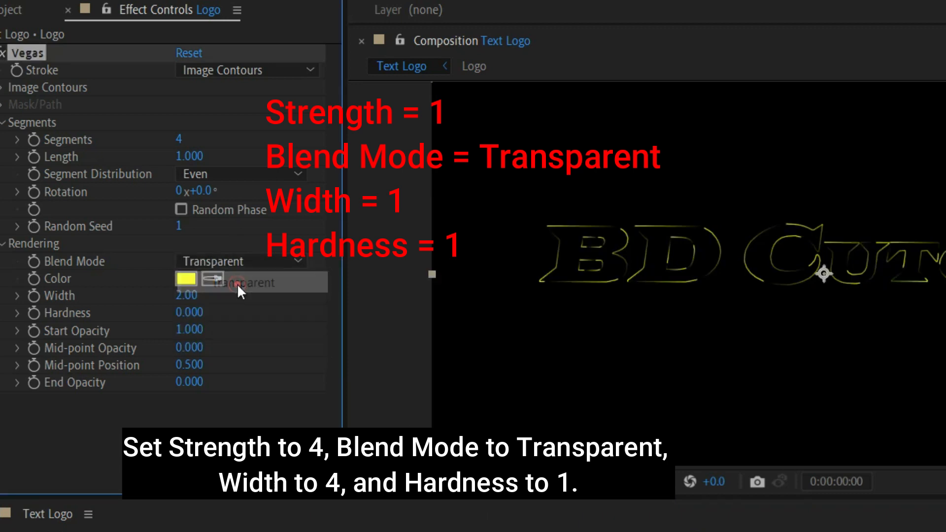
Step: Set the Vegas stroke Width to 4 and raise Hardness to 1
{"action": "left_click", "coordinate": [193, 299]}
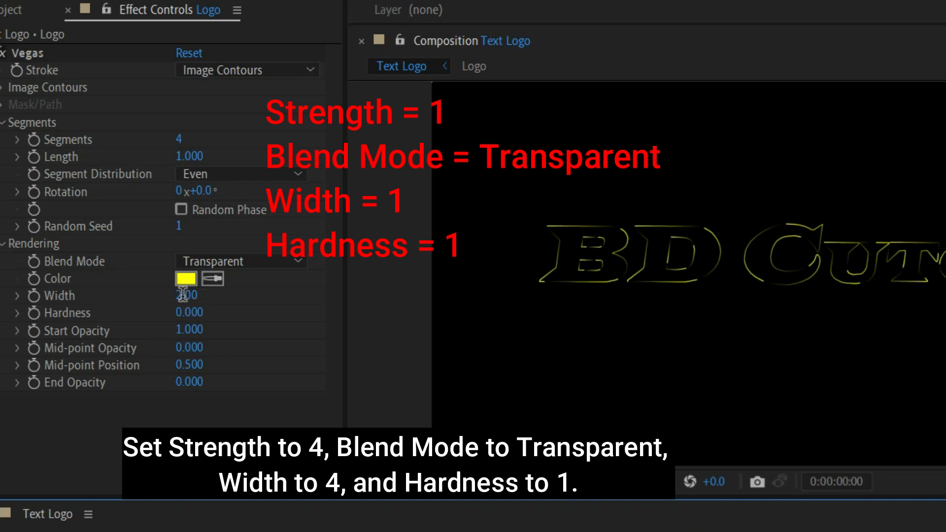
{"action": "left_click", "coordinate": [183, 297]}
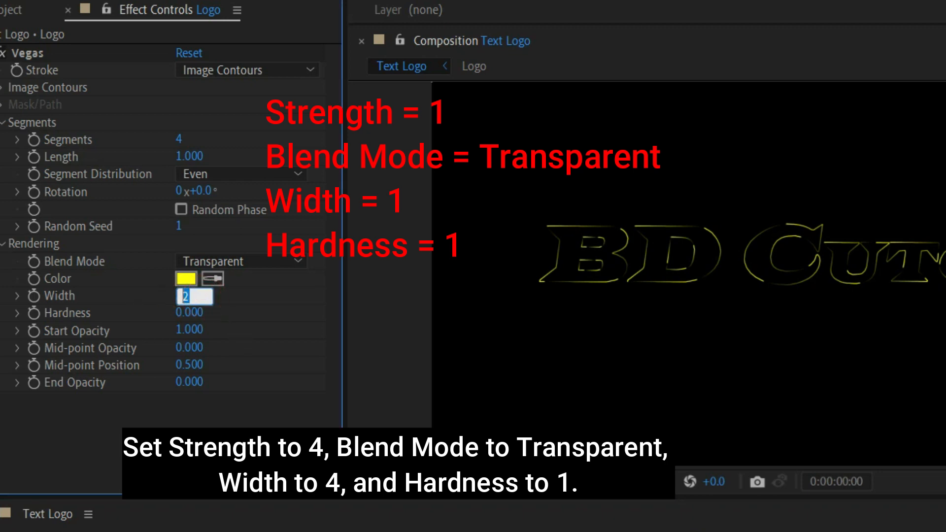
{"action": "type", "text": "4"}
{"action": "key", "text": "Return"}
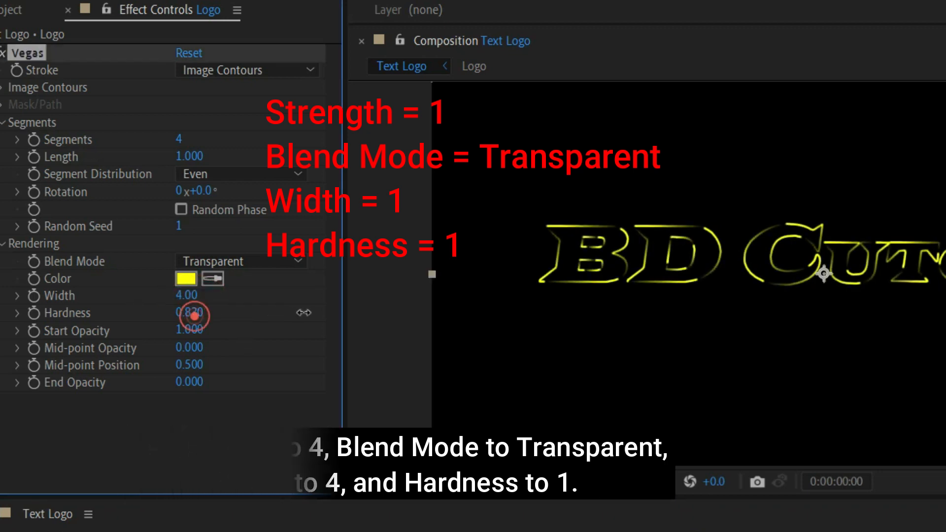
{"action": "left_click_drag", "start_coordinate": [185, 312], "coordinate": [443, 315]}
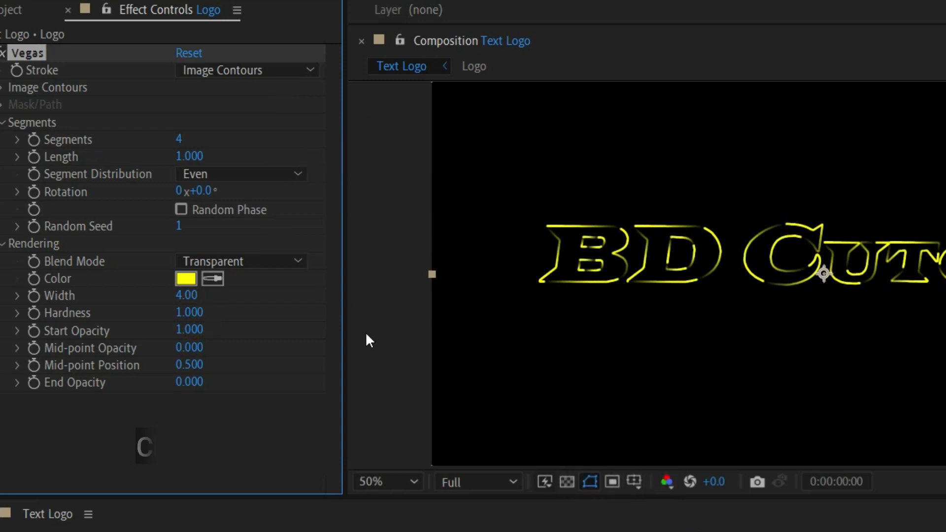
Step: Change the Vegas Color swatch from yellow to a pale blue-white
{"action": "left_click", "coordinate": [188, 280]}
{"action": "left_click", "coordinate": [336, 325]}
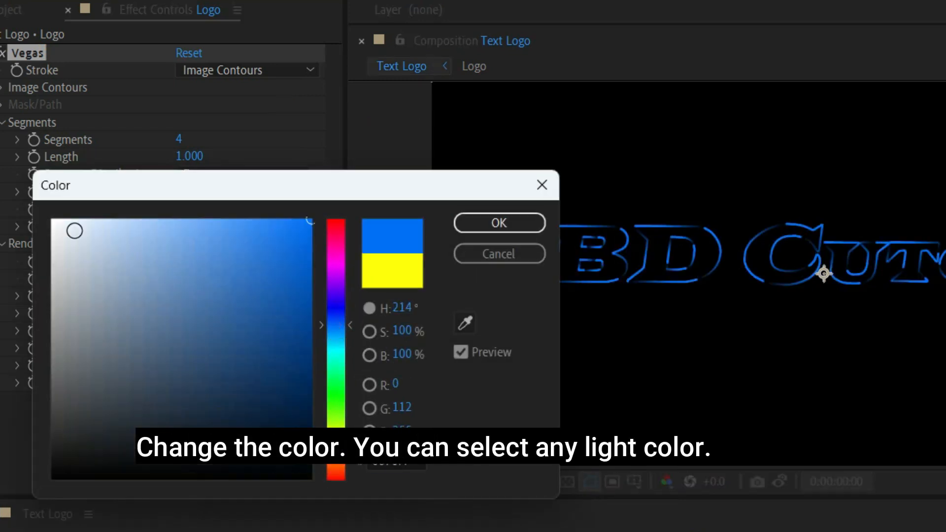
{"action": "left_click", "coordinate": [75, 231]}
{"action": "left_click", "coordinate": [497, 224]}
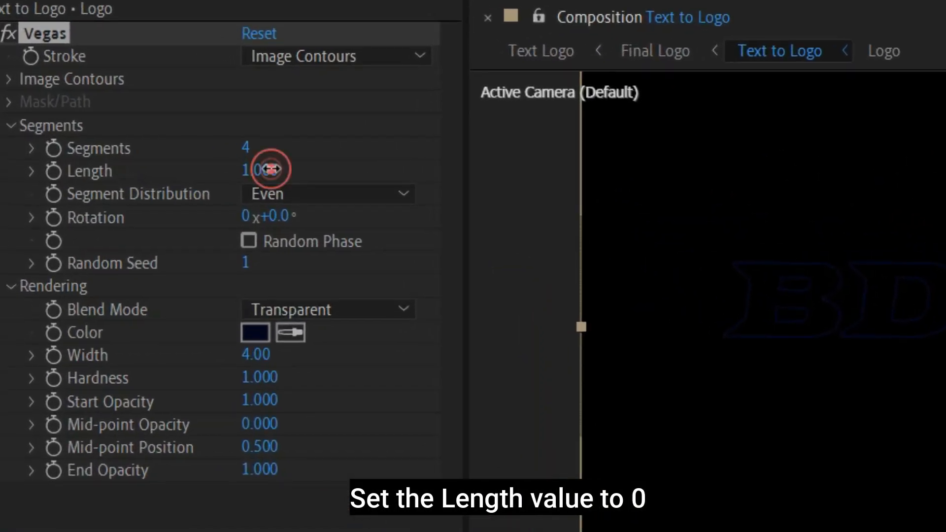
Step: Keyframe Vegas Length from 0 to 1 and Rotation to +90° by 0:00:01:40
{"action": "left_click_drag", "start_coordinate": [271, 169], "coordinate": [42, 169]}
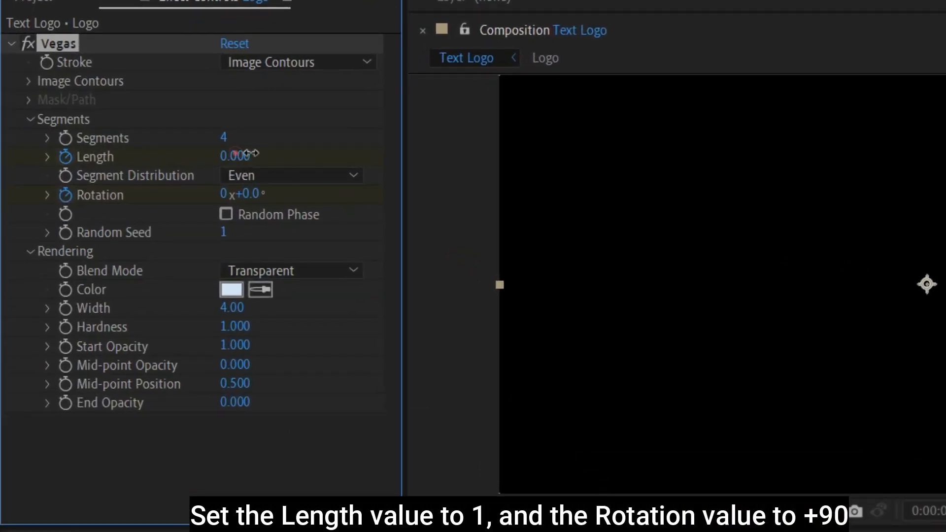
{"action": "left_click_drag", "start_coordinate": [235, 155], "coordinate": [360, 156]}
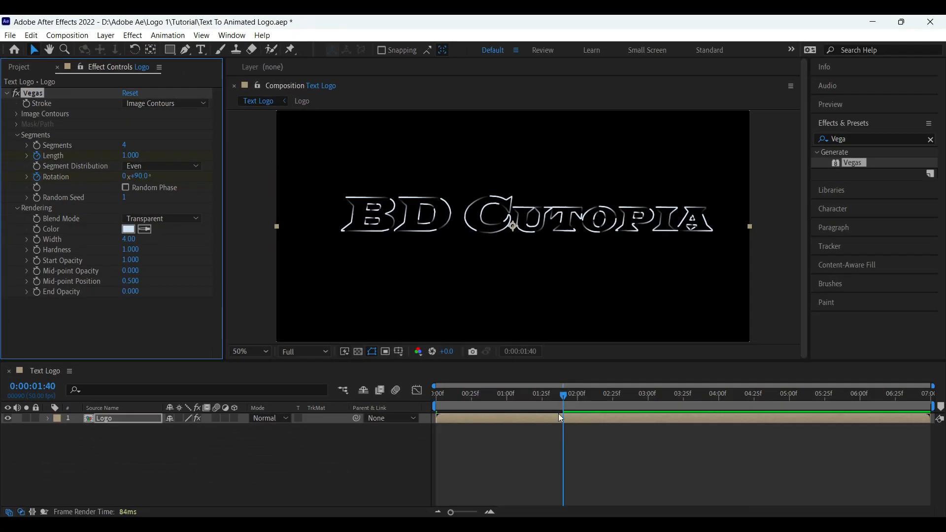
{"action": "left_click_drag", "start_coordinate": [563, 395], "coordinate": [564, 417]}
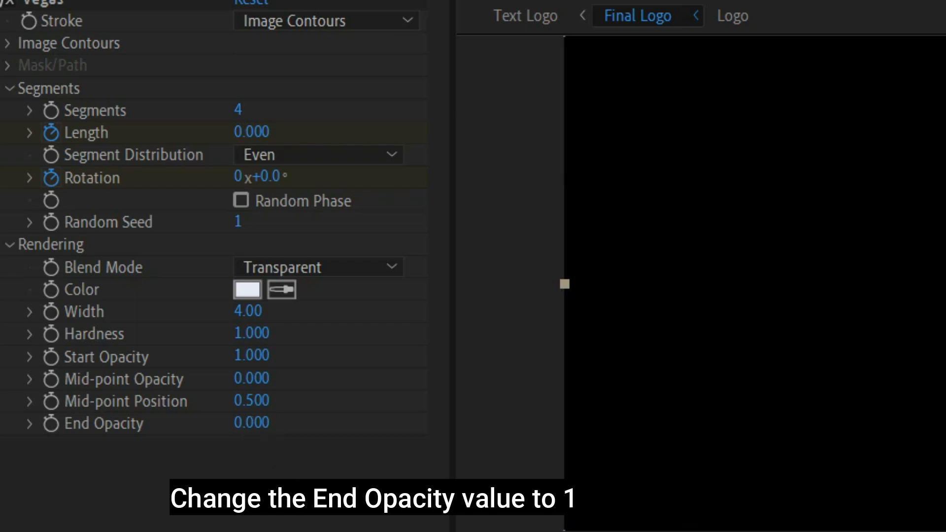
Step: Set the Vegas End Opacity to 1
{"action": "left_click", "coordinate": [251, 423]}
{"action": "type", "text": "1"}
{"action": "key", "text": "Return"}
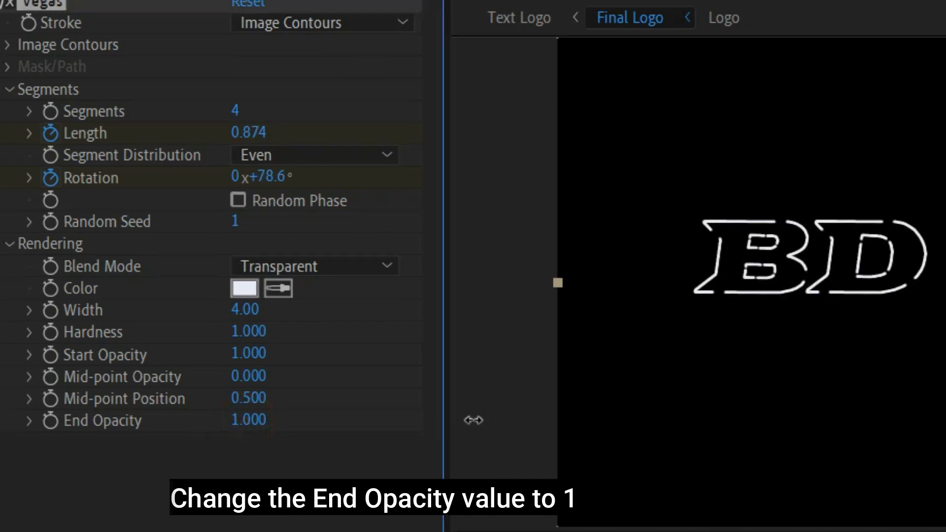
Step: Review the Length and Rotation keyframes, return to the start, and select the Logo layer
{"action": "key", "text": "Home"}
{"action": "key", "text": "u"}
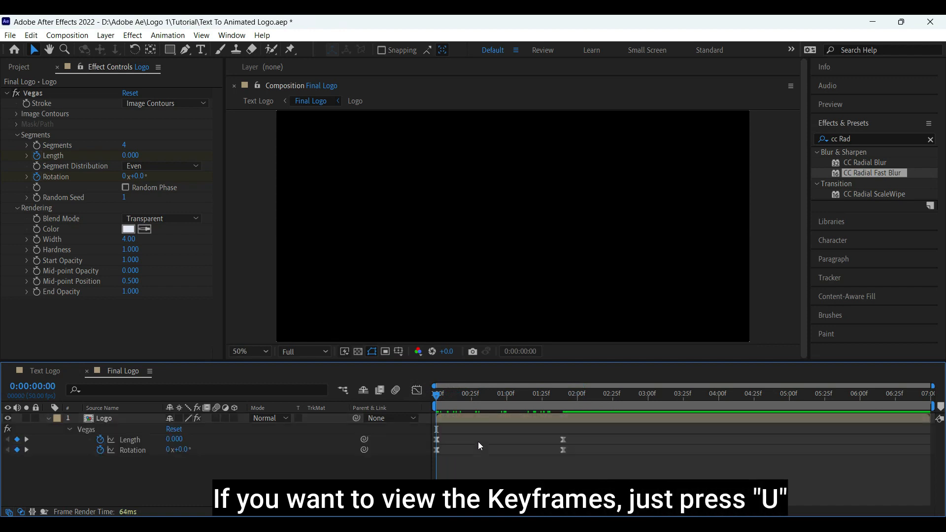
{"action": "left_click_drag", "start_coordinate": [568, 407], "coordinate": [563, 409]}
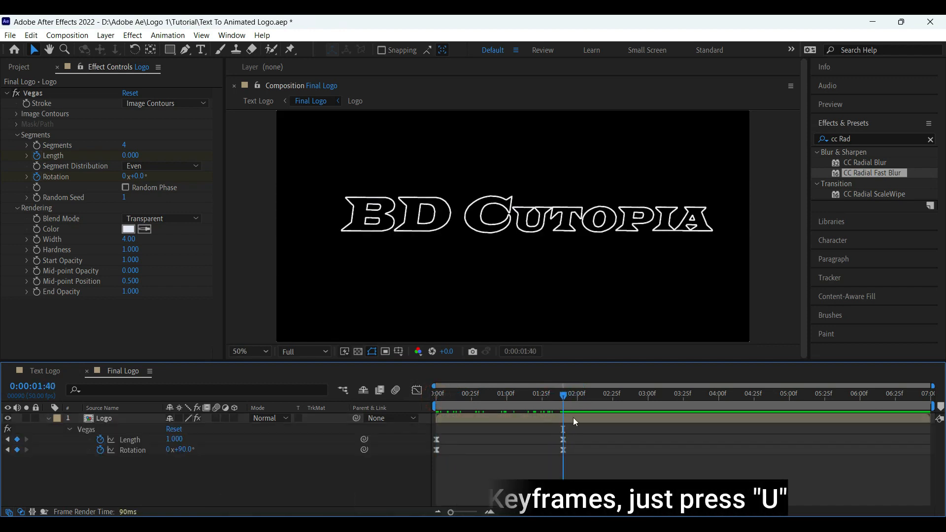
{"action": "key", "text": "Home"}
{"action": "key", "text": "u"}
{"action": "left_click", "coordinate": [114, 419]}
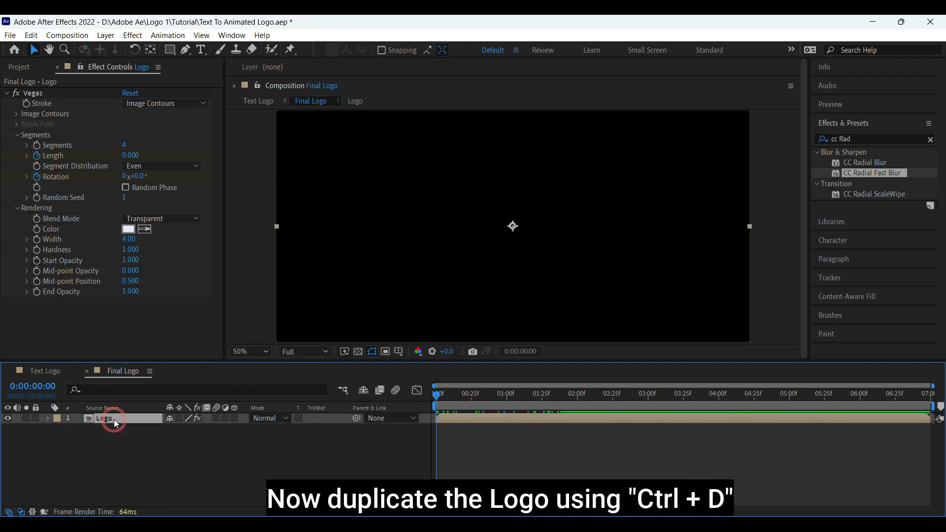
Step: Duplicate the Logo layer and give the copy a paler light-blue outline colour
{"action": "key", "text": "ctrl+d"}
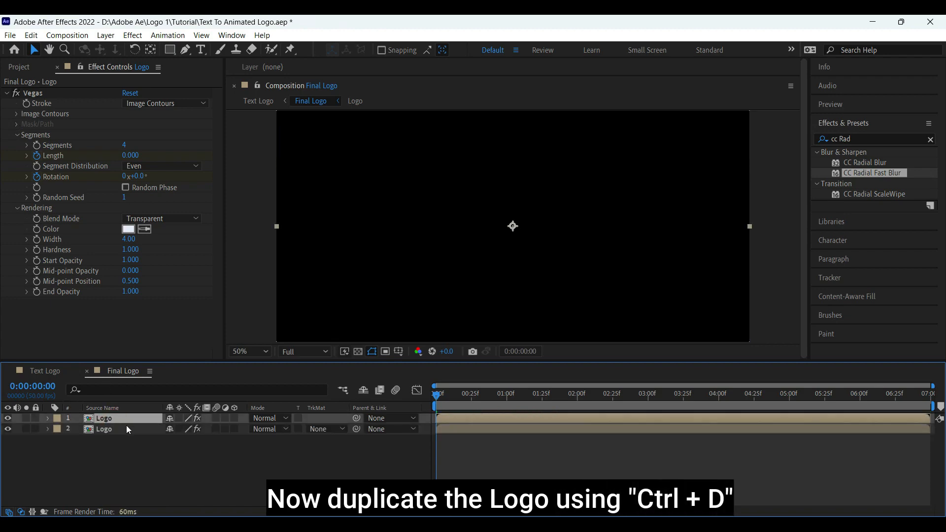
{"action": "left_click", "coordinate": [115, 430]}
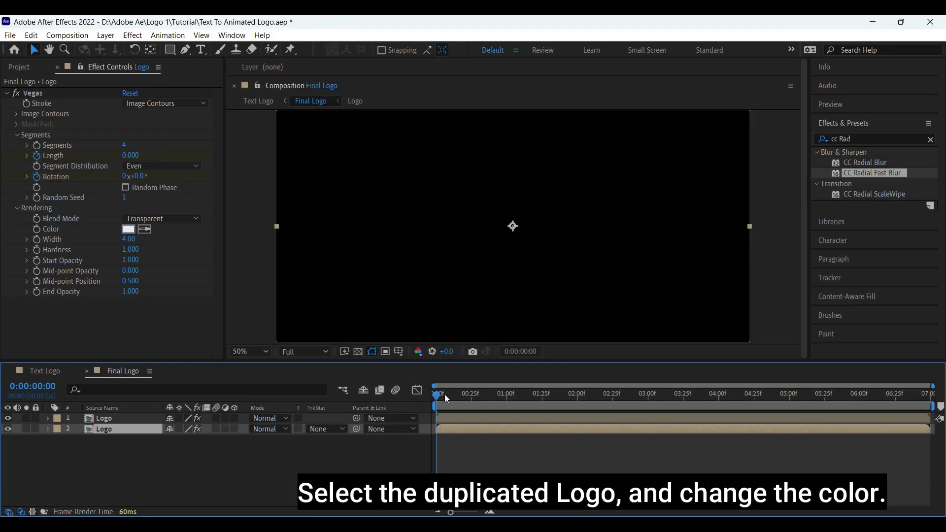
{"action": "left_click_drag", "start_coordinate": [794, 396], "coordinate": [945, 396]}
{"action": "left_click", "coordinate": [179, 256]}
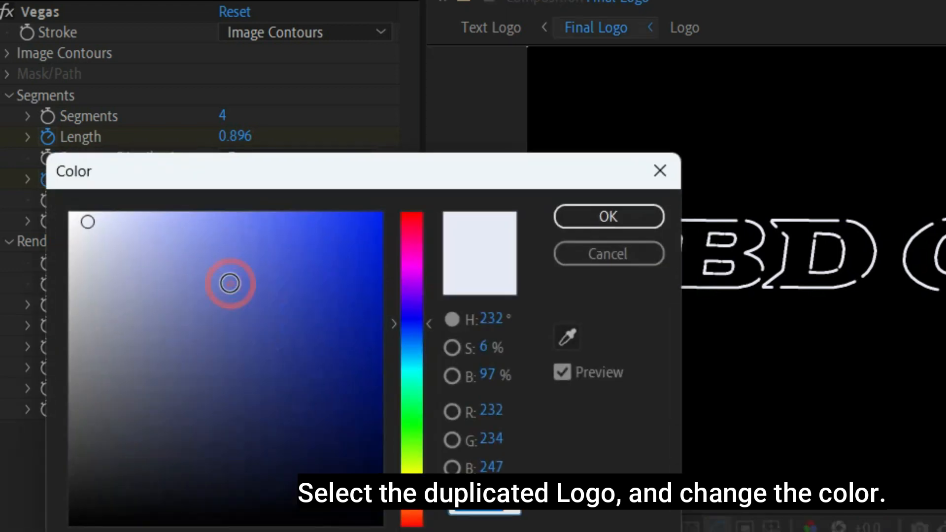
{"action": "left_click_drag", "start_coordinate": [282, 225], "coordinate": [228, 219]}
{"action": "left_click", "coordinate": [581, 216]}
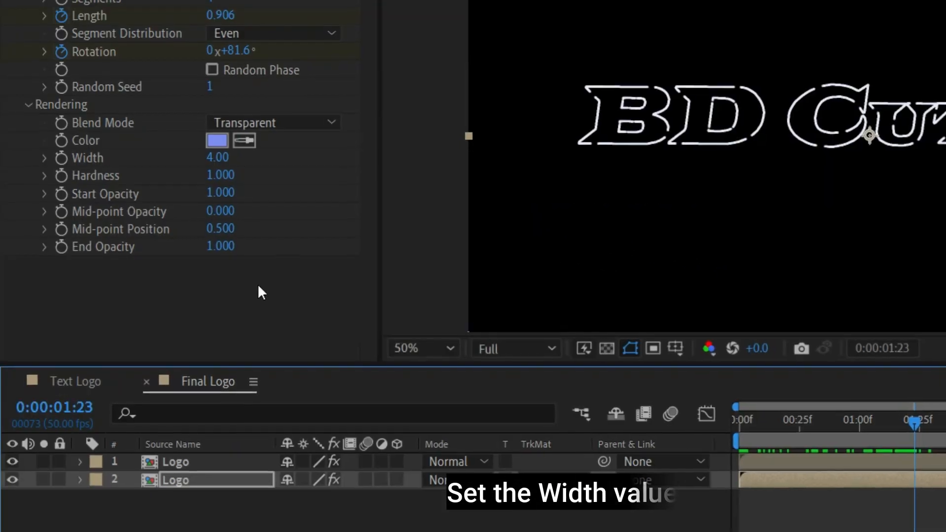
Step: Set the duplicate's Vegas Width to 2 and toggle the top layer to compare outlines
{"action": "left_click", "coordinate": [217, 157]}
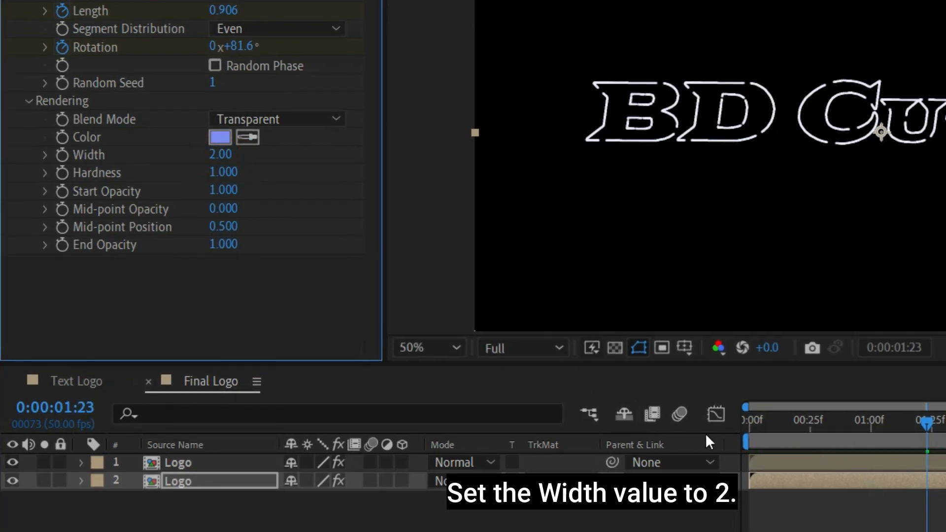
{"action": "left_click_drag", "start_coordinate": [928, 422], "coordinate": [925, 451]}
{"action": "left_click", "coordinate": [12, 462]}
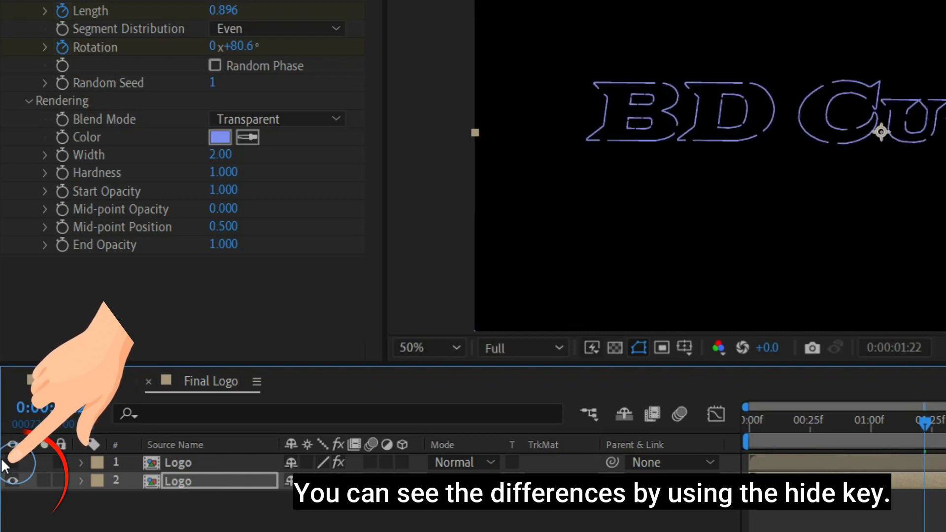
{"action": "left_click", "coordinate": [11, 463]}
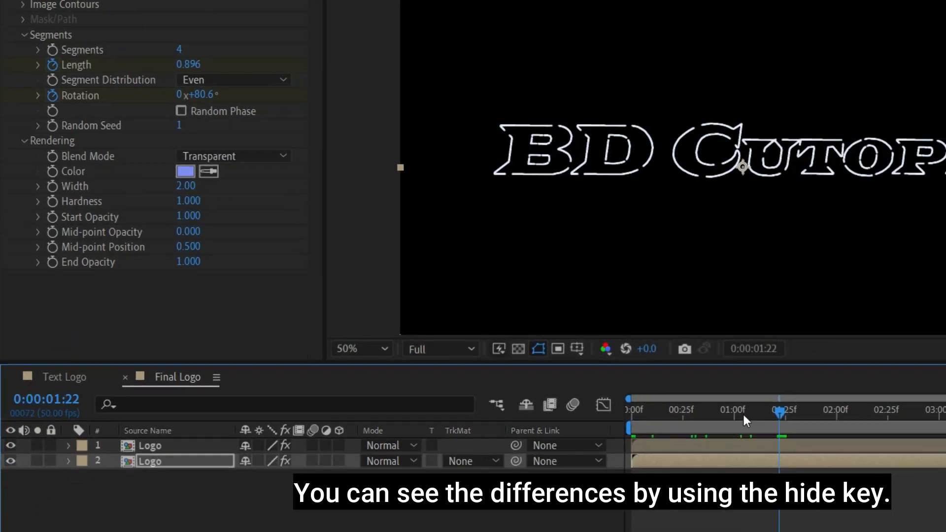
{"action": "left_click_drag", "start_coordinate": [926, 423], "coordinate": [739, 426]}
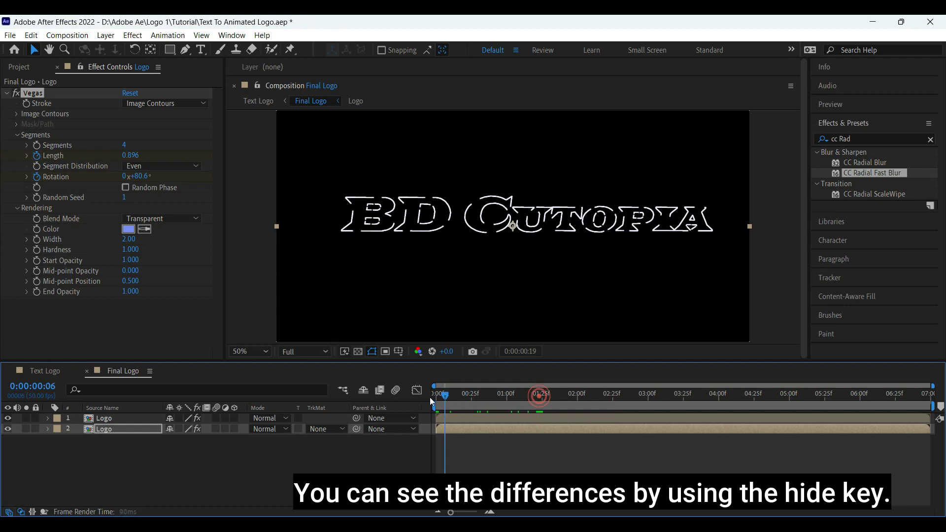
Step: Pre-compose the duplicated Logo layer into a composition named 'Shadow', moving all attributes into it
{"action": "left_click_drag", "start_coordinate": [429, 397], "coordinate": [430, 397]}
{"action": "right_click", "coordinate": [113, 430]}
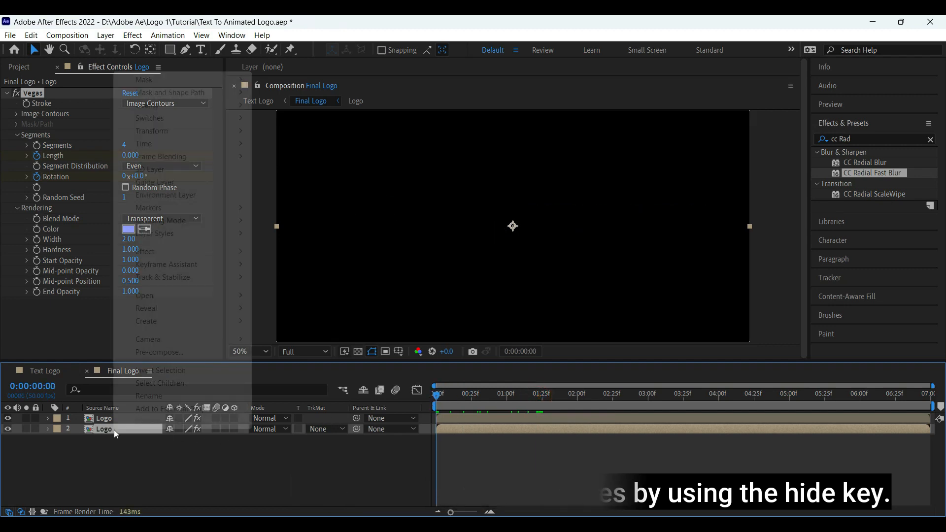
{"action": "left_click", "coordinate": [163, 352]}
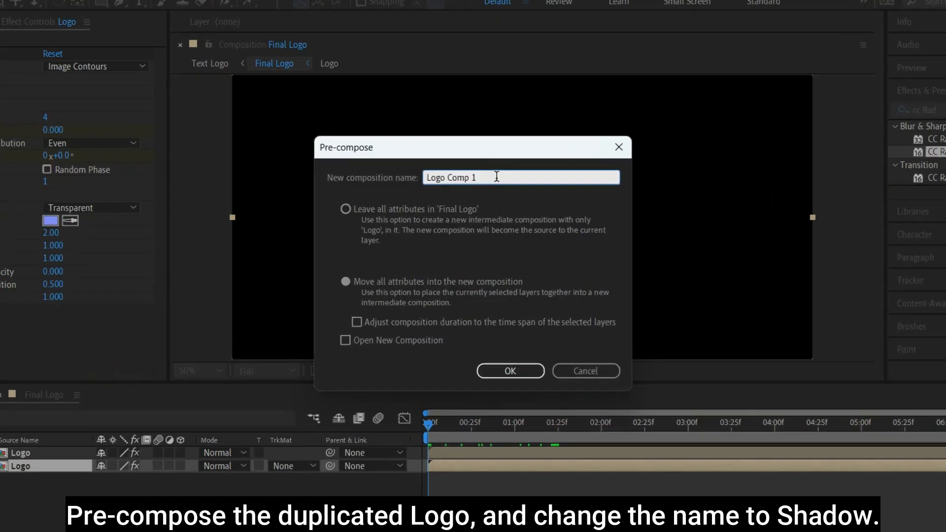
{"action": "left_click", "coordinate": [496, 176]}
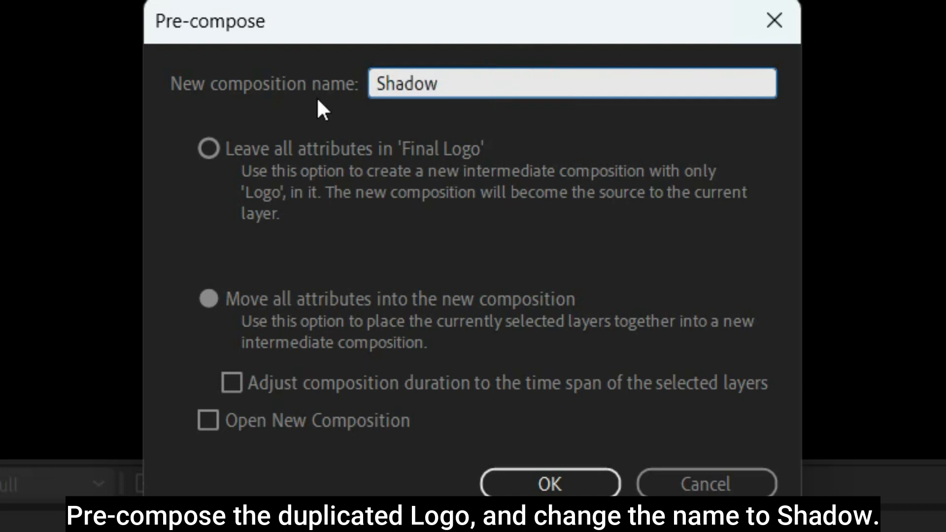
{"action": "left_click", "coordinate": [209, 299]}
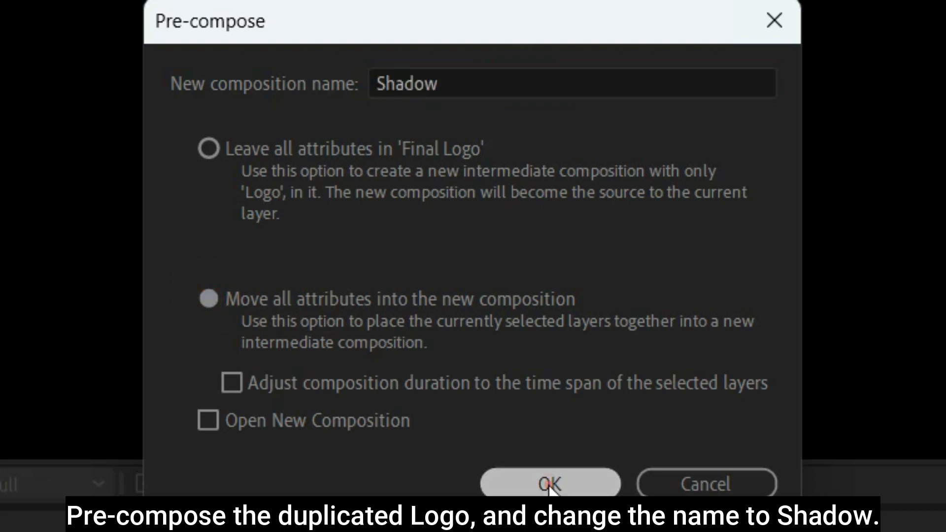
{"action": "left_click", "coordinate": [550, 484]}
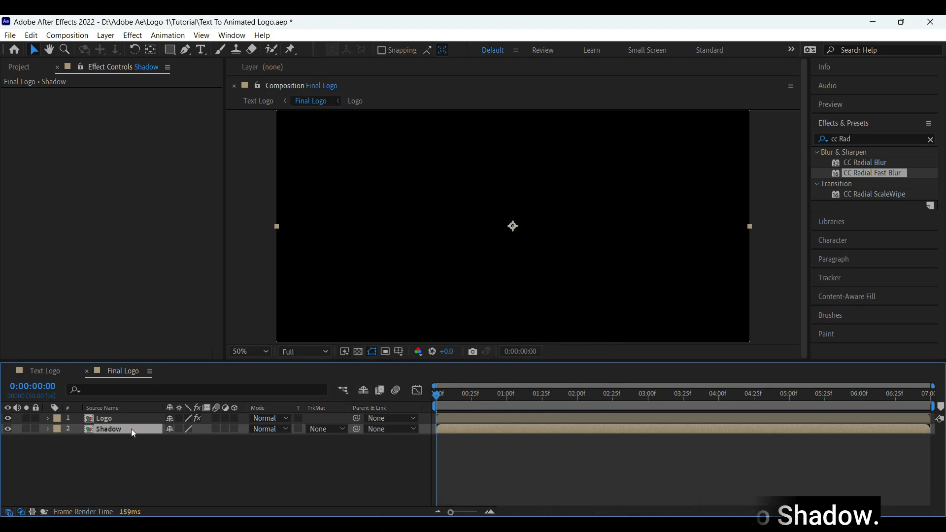
{"action": "left_click", "coordinate": [858, 138]}
{"action": "type", "text": "cc Radi"}
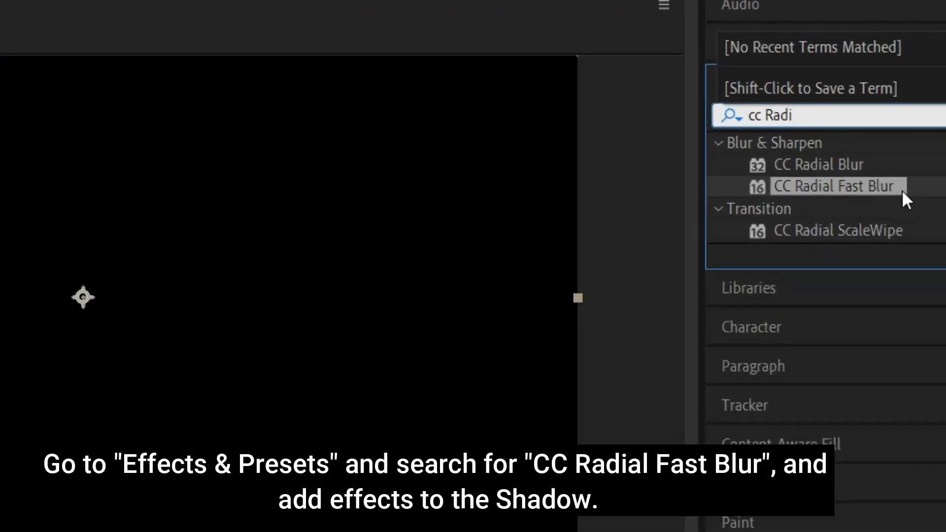
Step: Apply CC Radial Fast Blur to the Shadow layer with Brightest zoom and Amount 90
{"action": "left_click", "coordinate": [923, 191]}
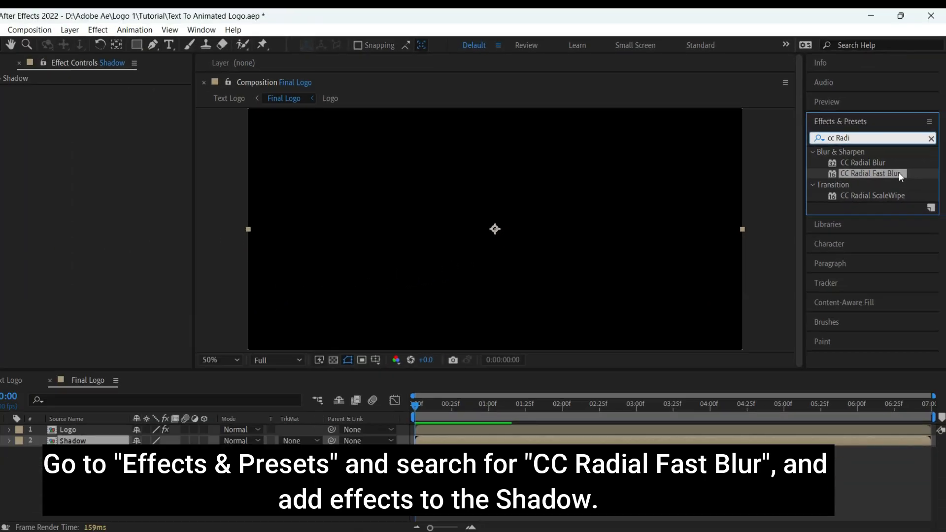
{"action": "left_click_drag", "start_coordinate": [880, 188], "coordinate": [141, 429]}
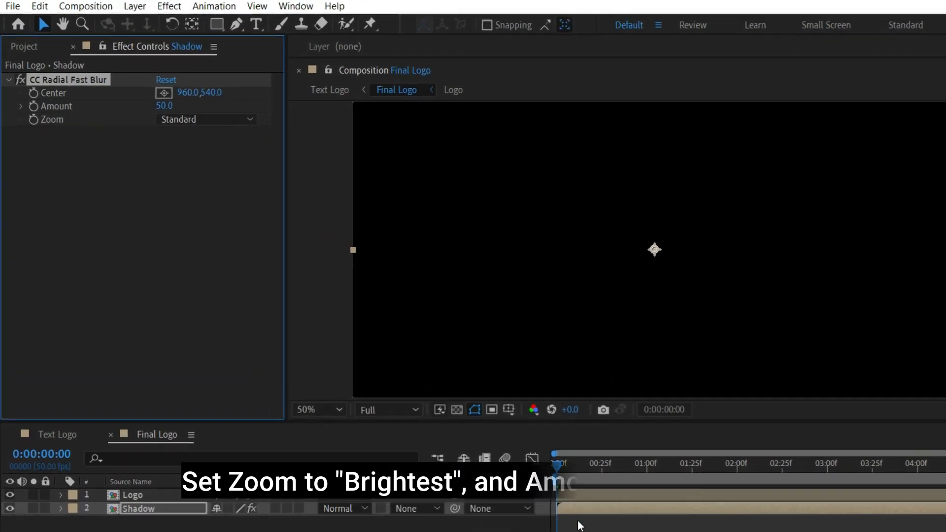
{"action": "left_click", "coordinate": [710, 463]}
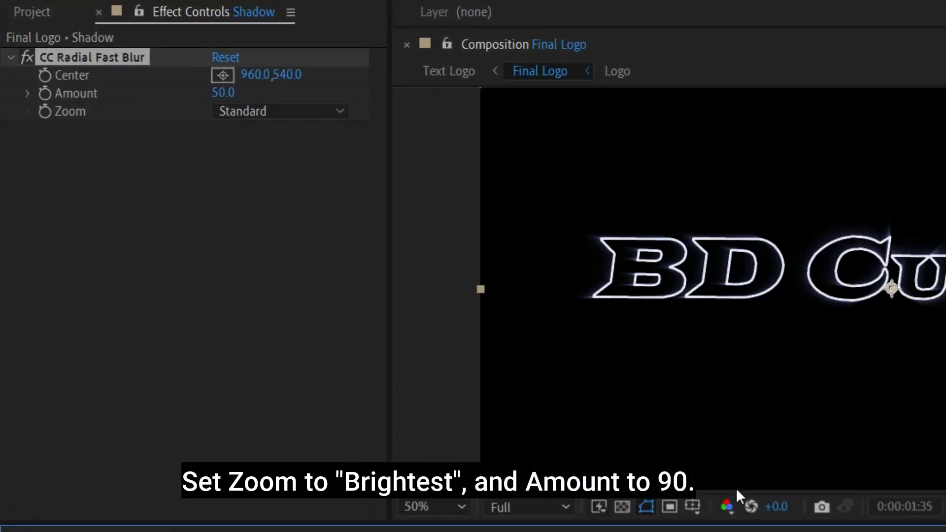
{"action": "left_click", "coordinate": [253, 111]}
{"action": "left_click", "coordinate": [257, 154]}
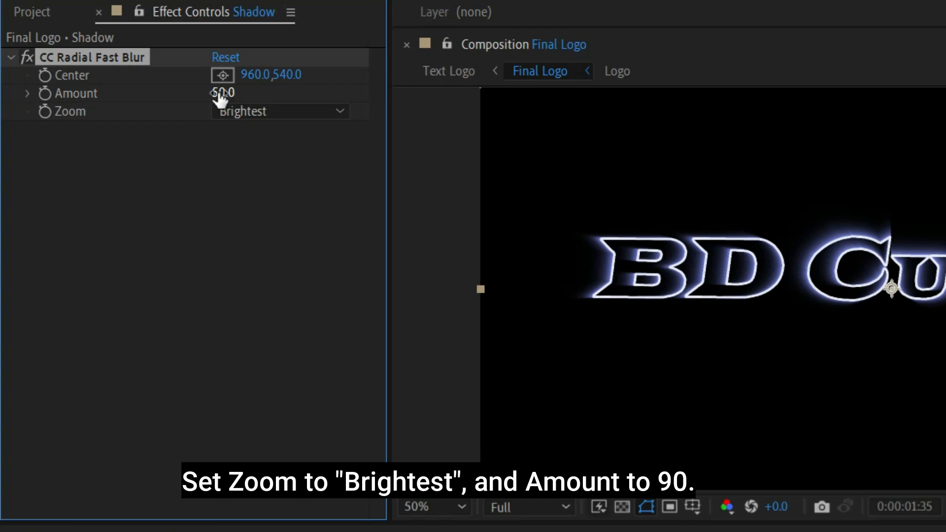
{"action": "type", "text": "90"}
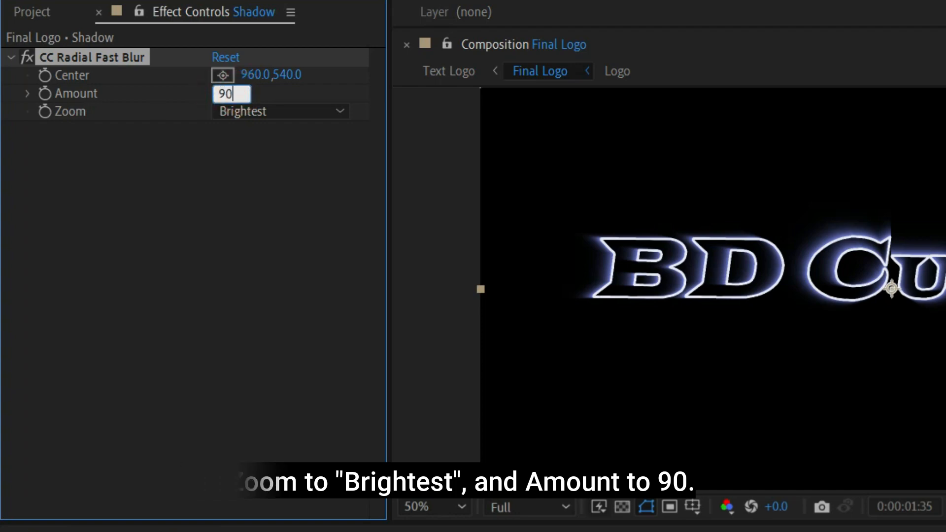
{"action": "key", "text": "Return"}
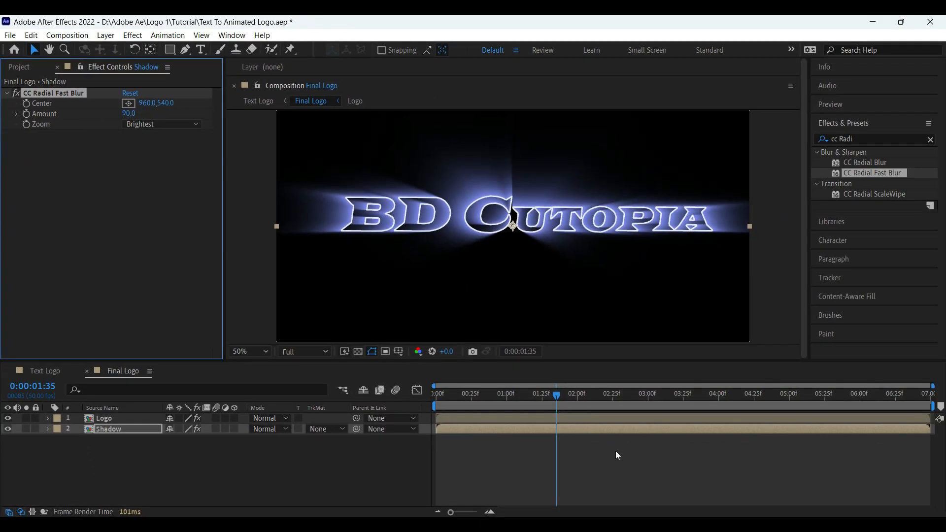
{"action": "left_click_drag", "start_coordinate": [456, 408], "coordinate": [558, 407]}
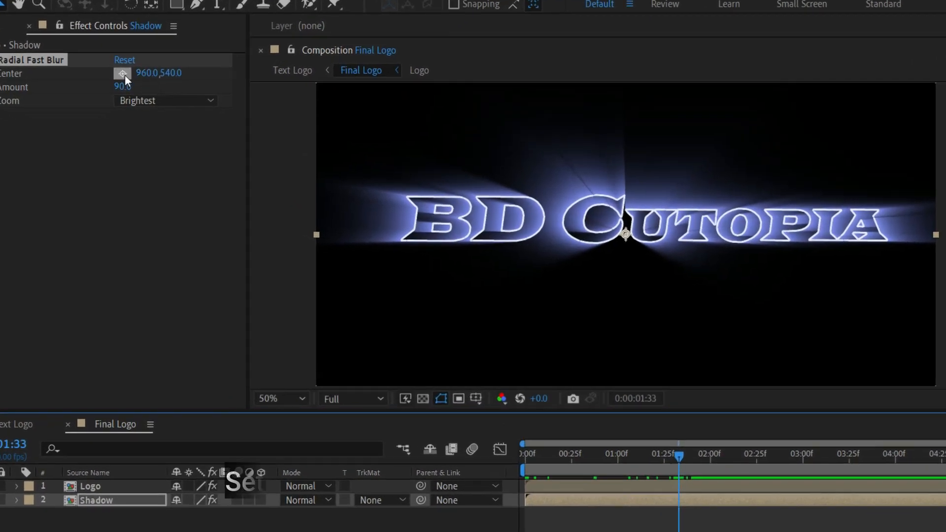
Step: Place the radial blur Center at 1830.0, 216.0 in the comp's upper right
{"action": "left_click", "coordinate": [130, 104]}
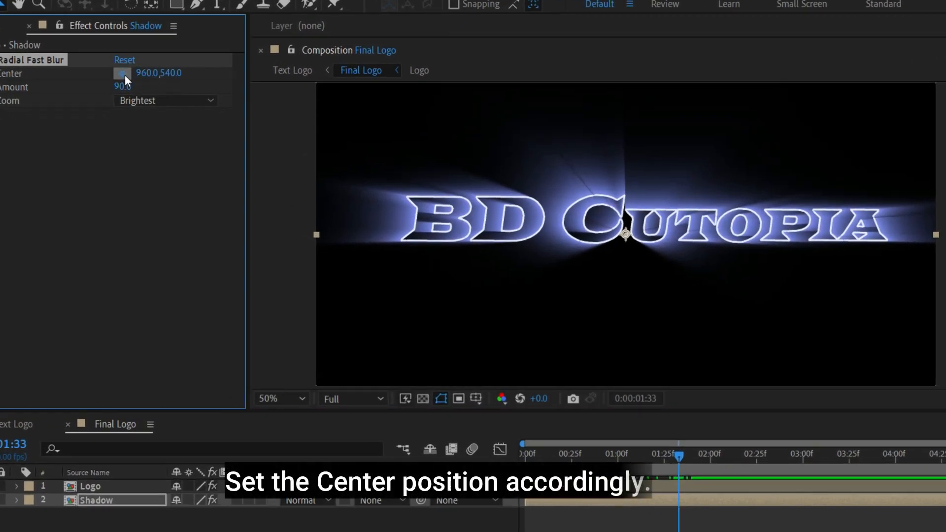
{"action": "left_click", "coordinate": [910, 112]}
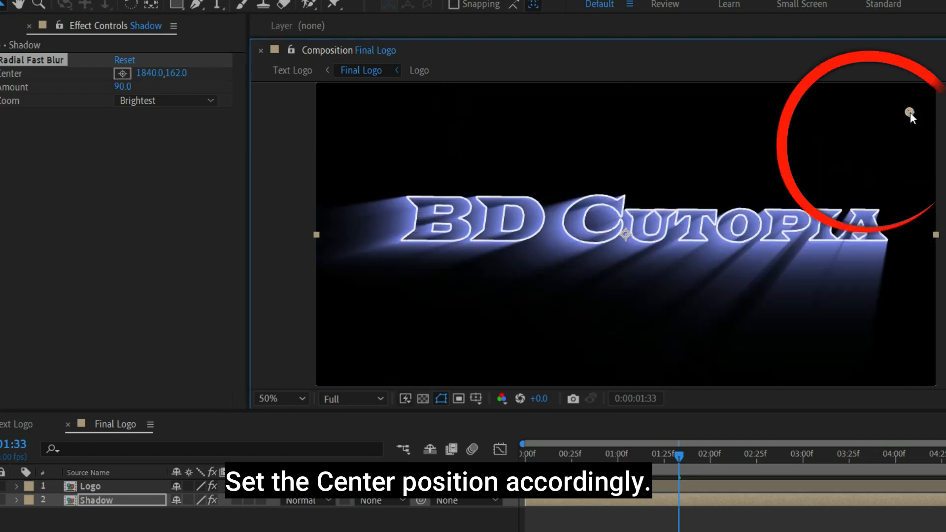
{"action": "mouse_move", "coordinate": [887, 112]}
{"action": "left_mouse_down"}
{"action": "mouse_move", "coordinate": [906, 111]}
{"action": "mouse_move", "coordinate": [907, 188]}
{"action": "mouse_move", "coordinate": [907, 130]}
{"action": "left_mouse_up"}
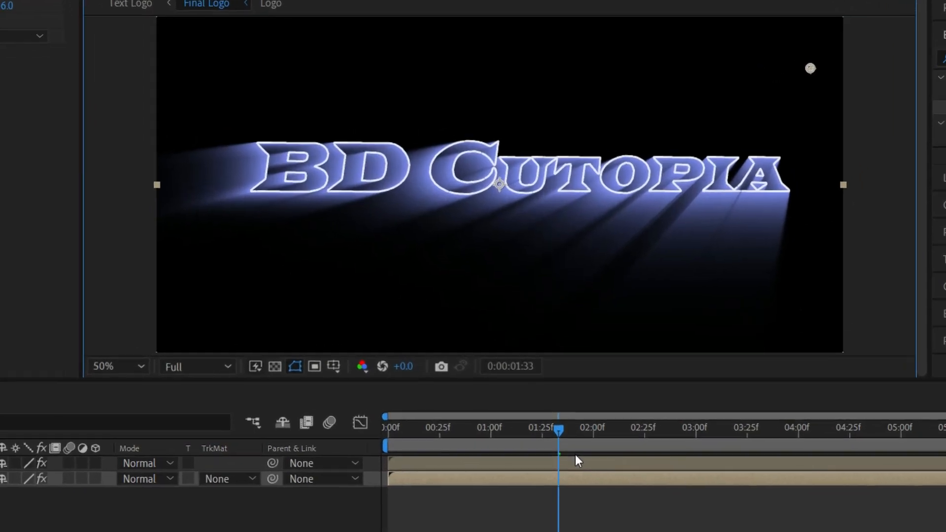
{"action": "left_click_drag", "start_coordinate": [560, 446], "coordinate": [350, 456]}
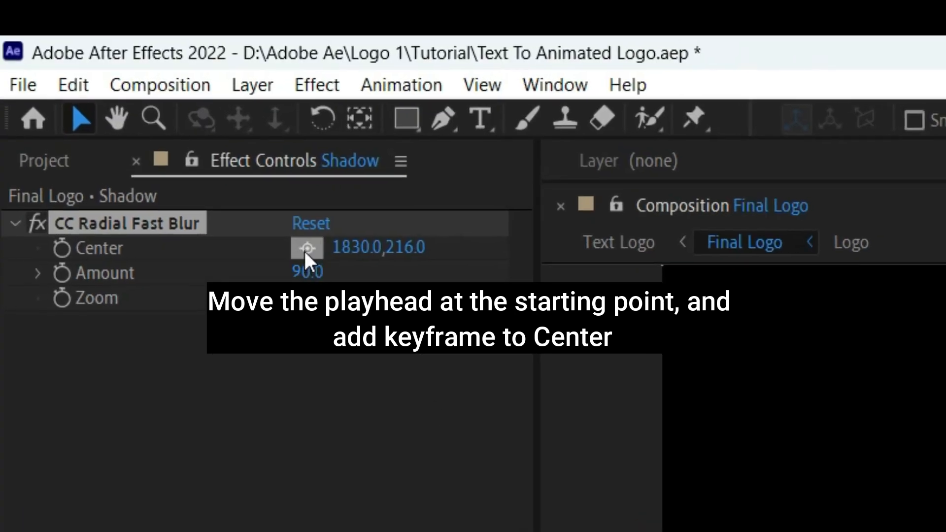
Step: Keyframe the blur Center at 0:00, then move it left to 136.0, 266.0 at 1:40
{"action": "left_click", "coordinate": [62, 249]}
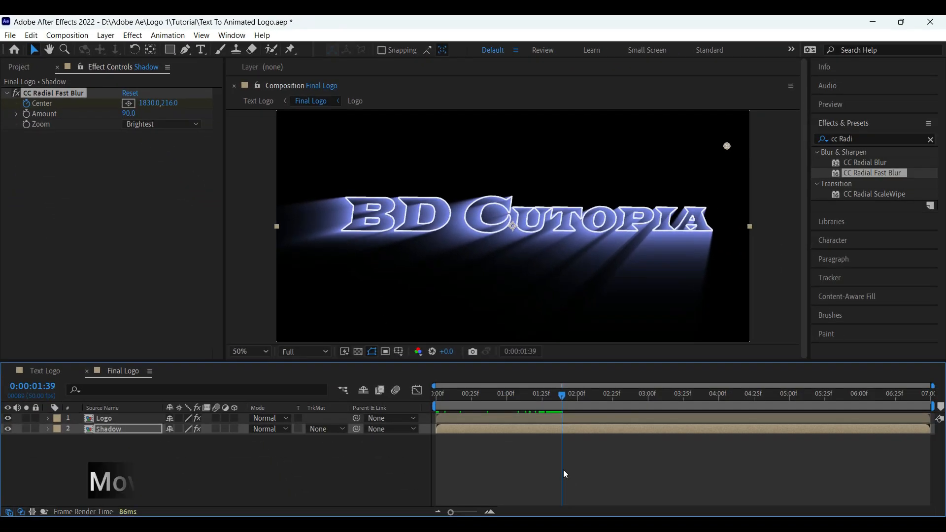
{"action": "key", "text": "Page_Down"}
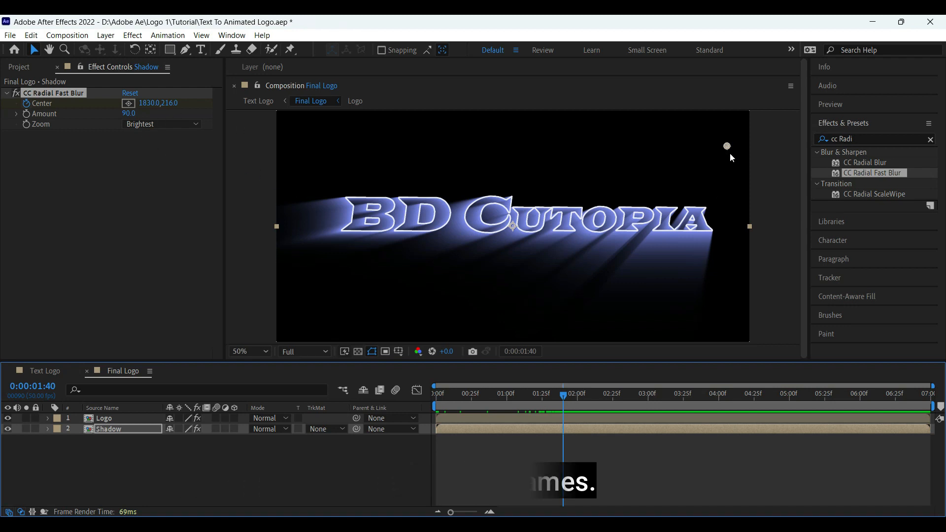
{"action": "left_click_drag", "start_coordinate": [728, 147], "coordinate": [367, 163]}
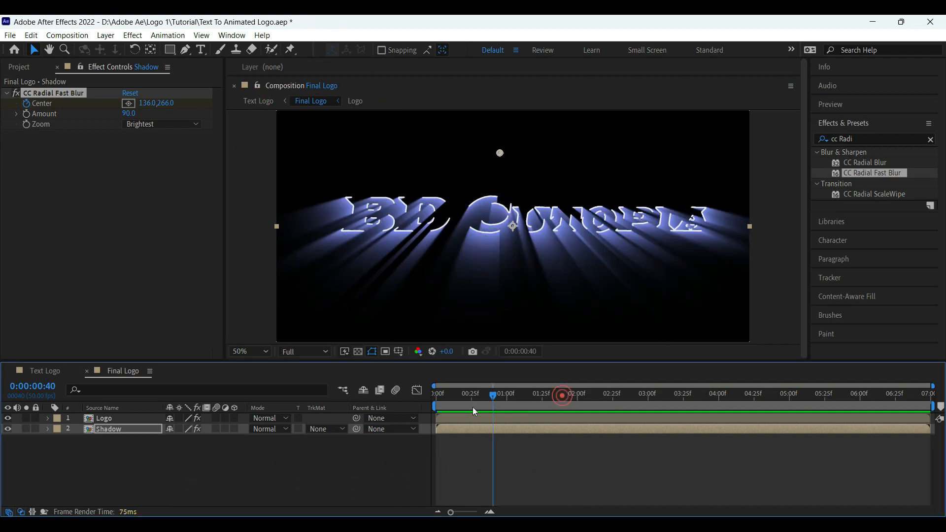
Step: Apply Easy Ease to both Shadow Center keyframes and preview the ray sweep
{"action": "left_click", "coordinate": [102, 430]}
{"action": "key", "text": "u"}
{"action": "right_click", "coordinate": [563, 450]}
{"action": "left_click", "coordinate": [749, 367]}
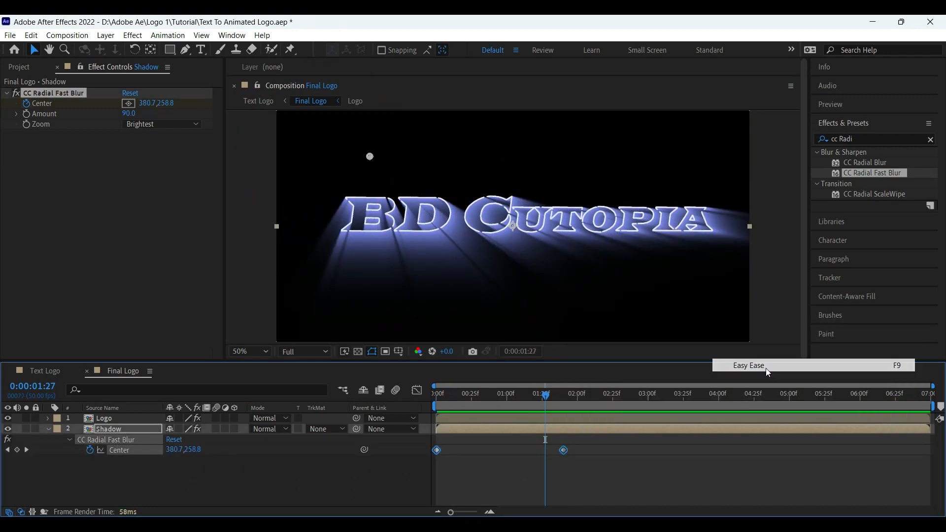
{"action": "left_click", "coordinate": [435, 401]}
{"action": "left_click_drag", "start_coordinate": [436, 401], "coordinate": [563, 424]}
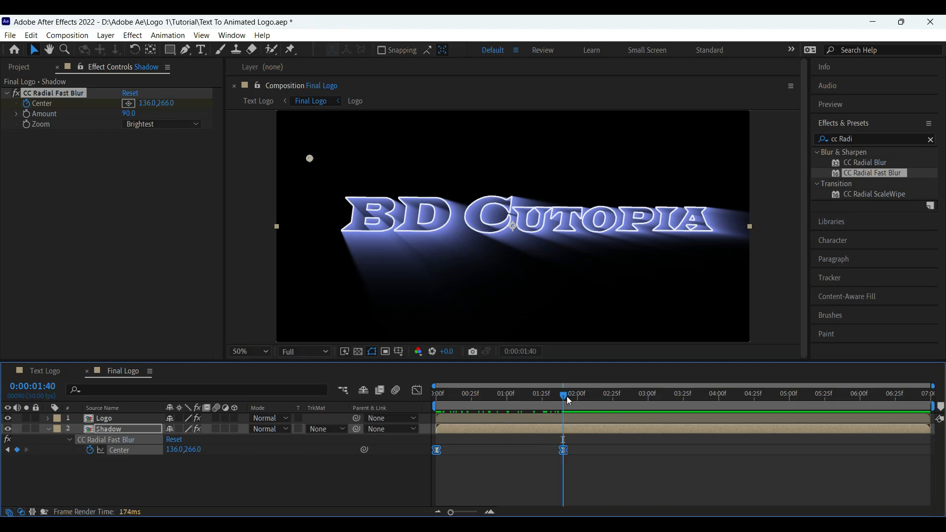
{"action": "left_click", "coordinate": [47, 429]}
{"action": "left_click", "coordinate": [106, 430]}
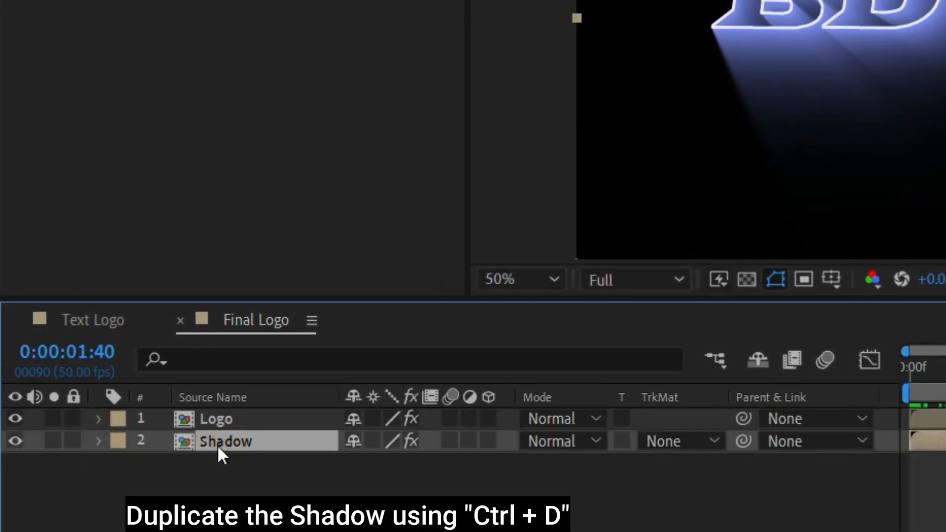
Step: Duplicate the Shadow layer and reveal the copy's Opacity property
{"action": "left_click", "coordinate": [222, 510]}
{"action": "left_click", "coordinate": [222, 447]}
{"action": "key", "text": "ctrl+d"}
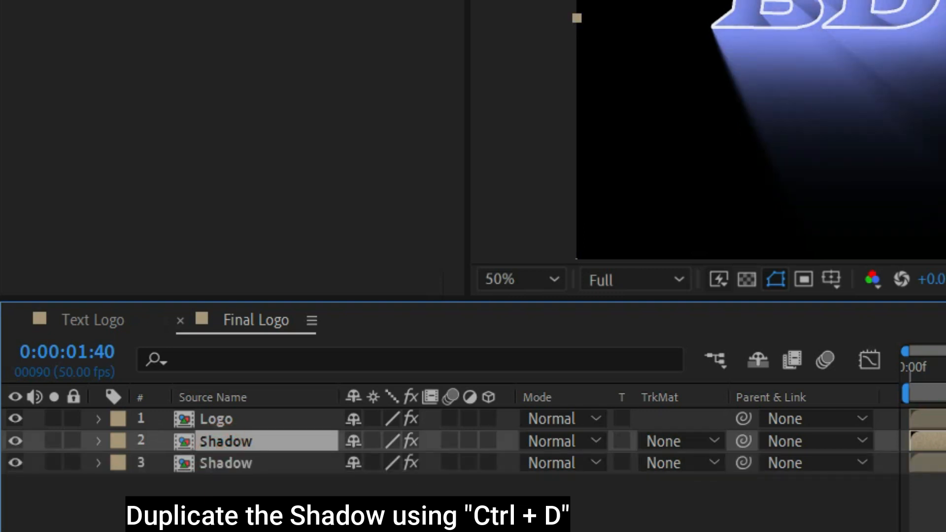
{"action": "left_click", "coordinate": [262, 467]}
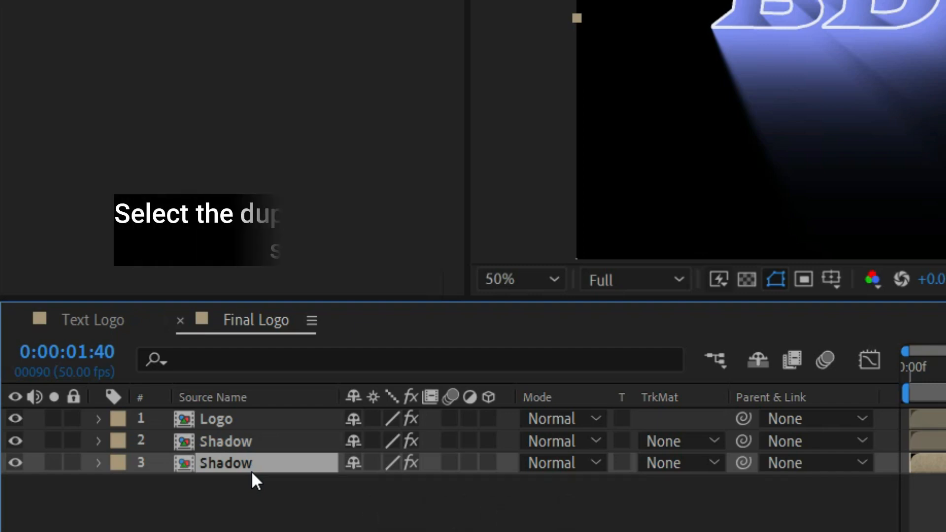
{"action": "key", "text": "t"}
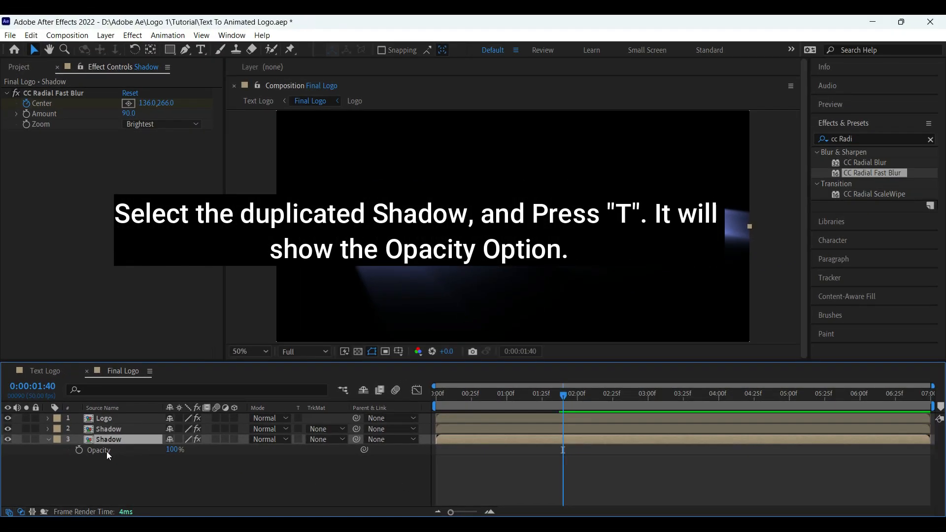
{"action": "left_click", "coordinate": [161, 468]}
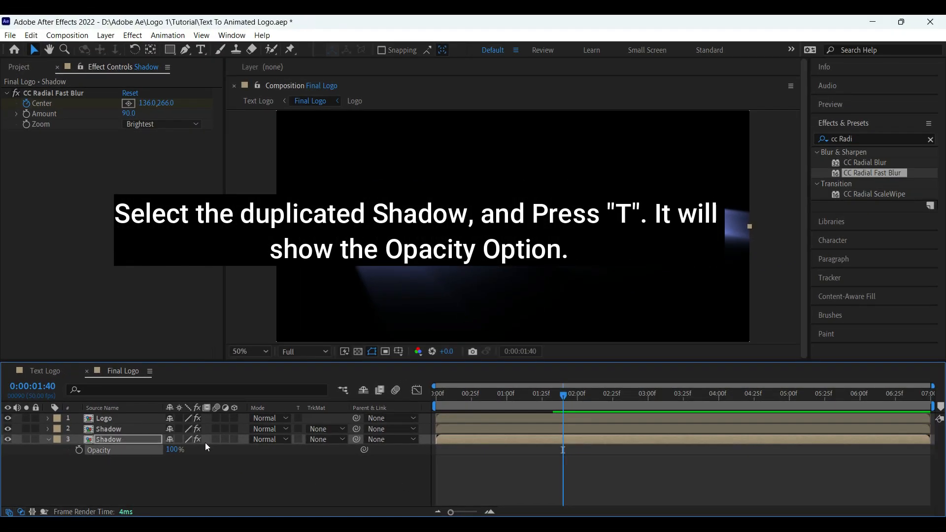
Step: Set an Opacity keyframe of 0% on the copy at 0:30
{"action": "left_click_drag", "start_coordinate": [563, 395], "coordinate": [435, 408]}
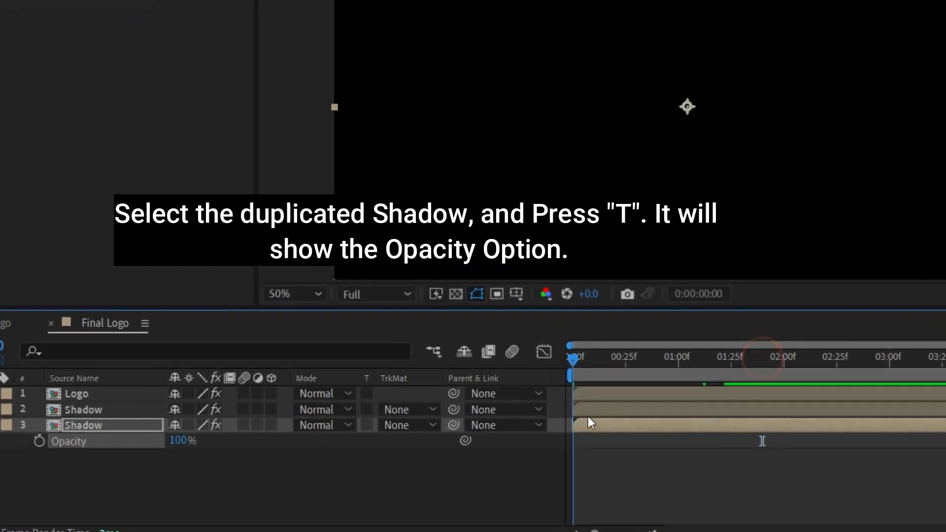
{"action": "left_click_drag", "start_coordinate": [587, 416], "coordinate": [671, 448]}
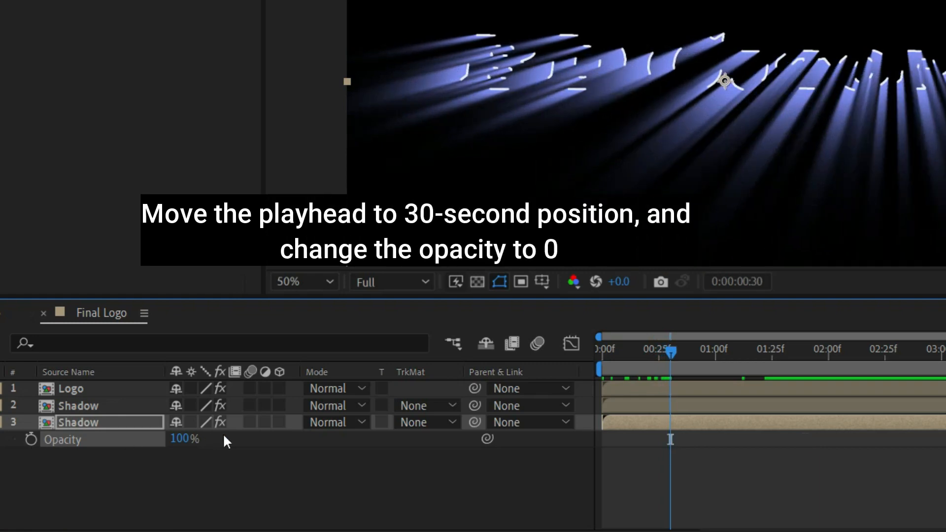
{"action": "left_click", "coordinate": [198, 435]}
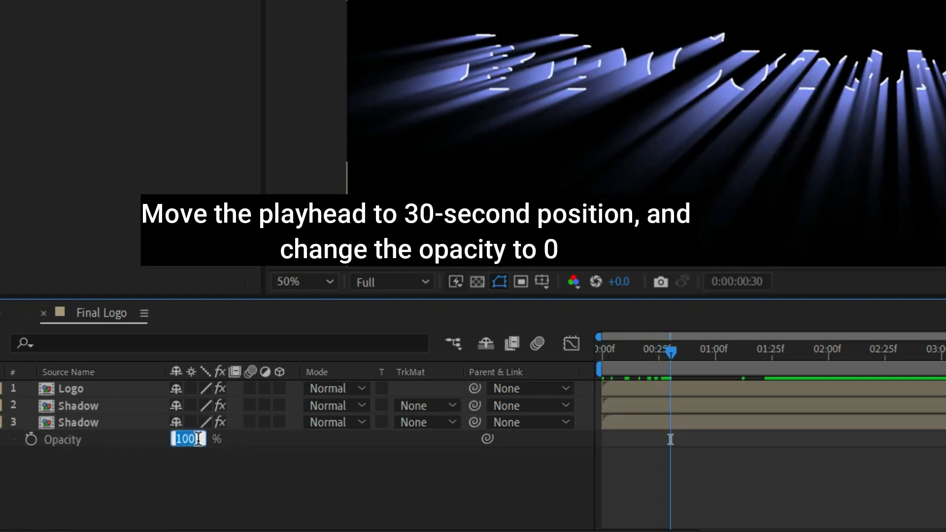
{"action": "type", "text": "0"}
{"action": "left_click", "coordinate": [135, 439]}
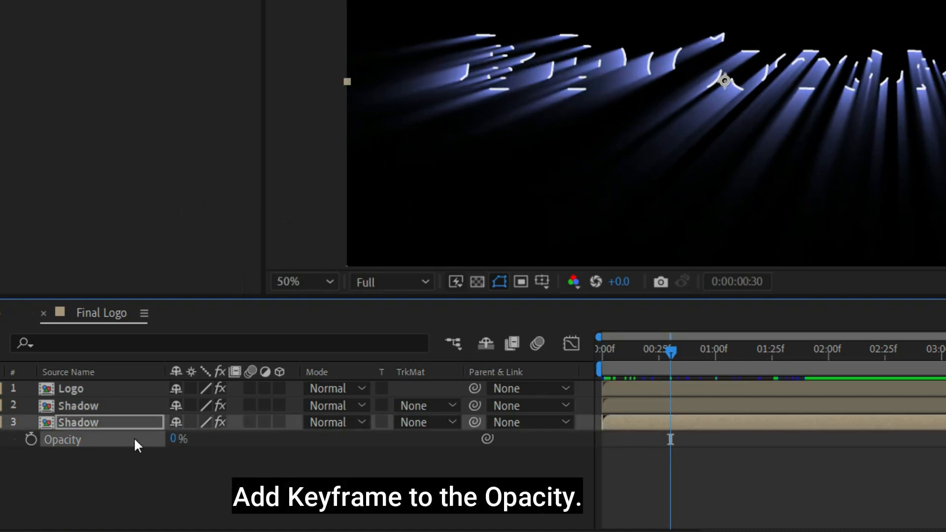
{"action": "left_click", "coordinate": [31, 439]}
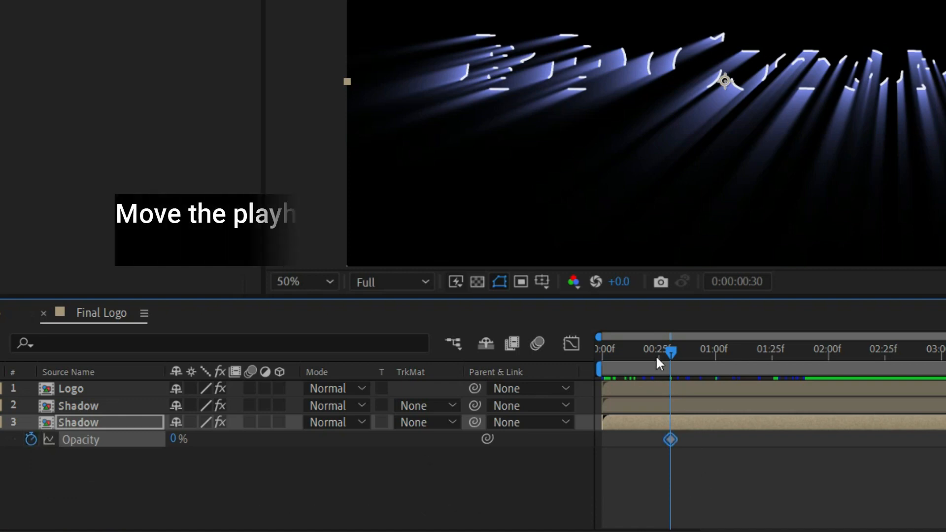
Step: Add Opacity keyframes of 20% at 1:30 and 10% at 2:40
{"action": "left_click_drag", "start_coordinate": [671, 352], "coordinate": [785, 434]}
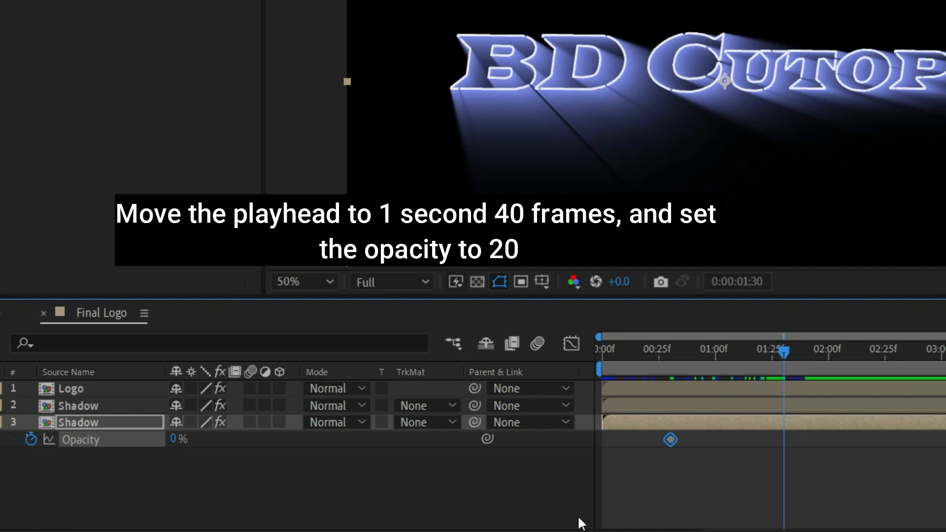
{"action": "type", "text": "20"}
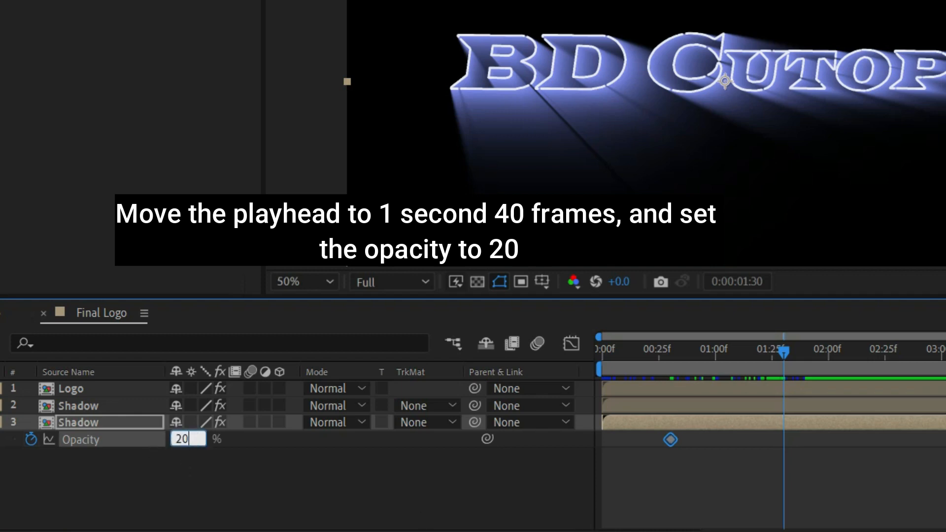
{"action": "key", "text": "Return"}
{"action": "left_click_drag", "start_coordinate": [785, 352], "coordinate": [917, 405]}
{"action": "key", "text": "Page_Down"}
{"action": "left_click", "coordinate": [180, 439]}
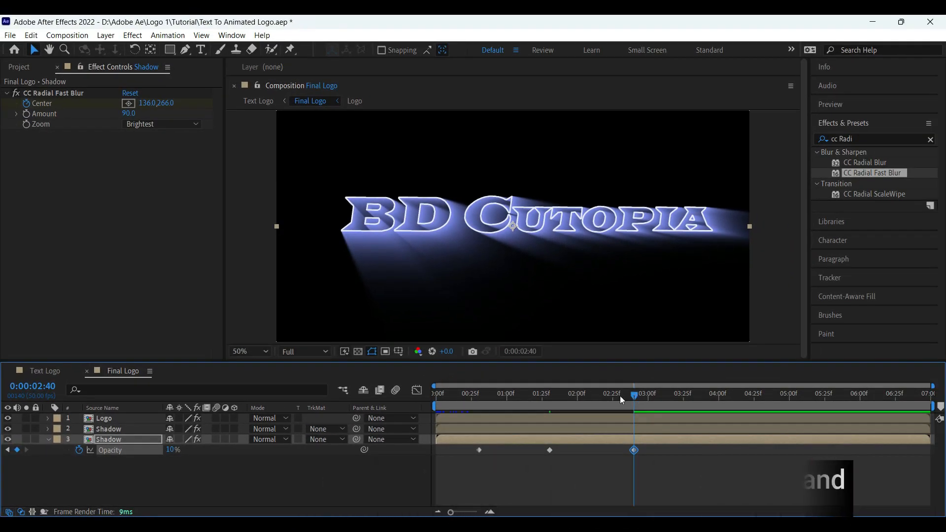
Step: Easy Ease all three Opacity keyframes, then preview the copy with Logo and first Shadow hidden
{"action": "left_click_drag", "start_coordinate": [733, 483], "coordinate": [471, 446]}
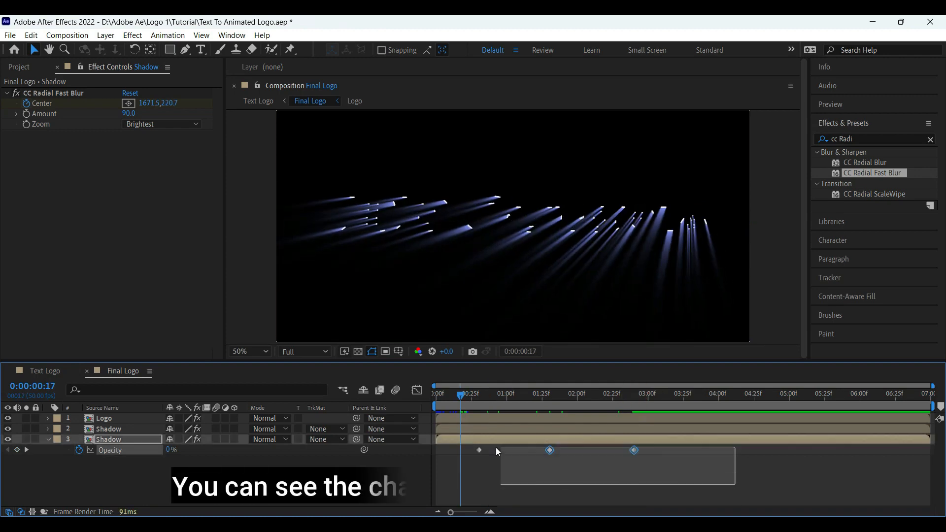
{"action": "right_click", "coordinate": [634, 450]}
{"action": "left_click", "coordinate": [469, 368]}
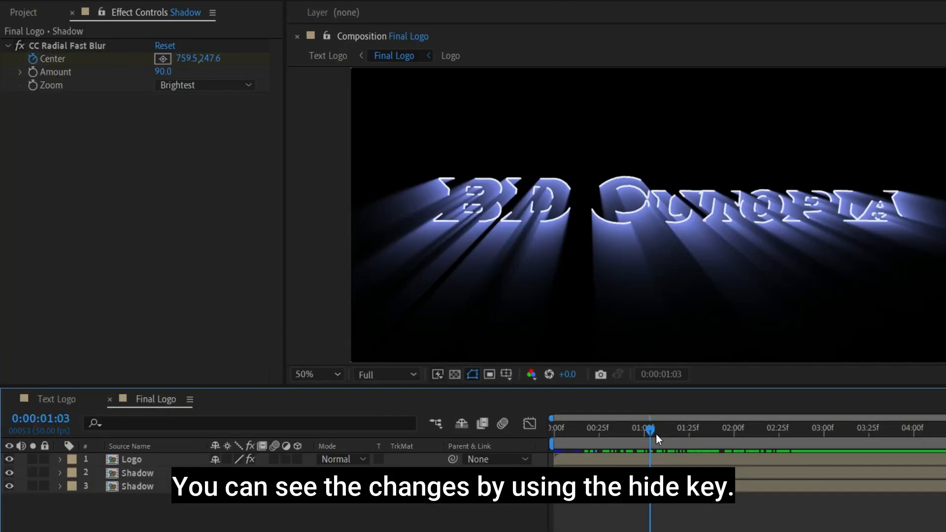
{"action": "left_click", "coordinate": [8, 418]}
{"action": "left_click", "coordinate": [8, 474]}
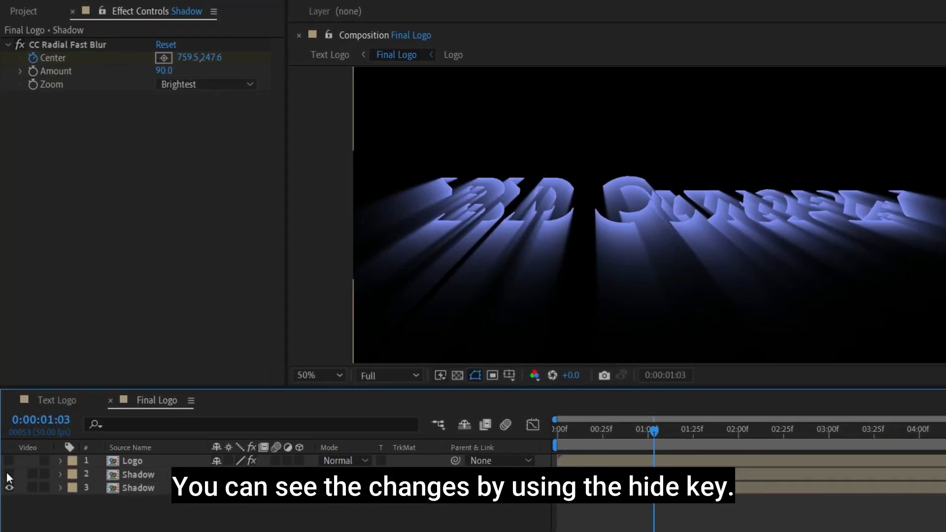
{"action": "left_click_drag", "start_coordinate": [653, 430], "coordinate": [713, 487]}
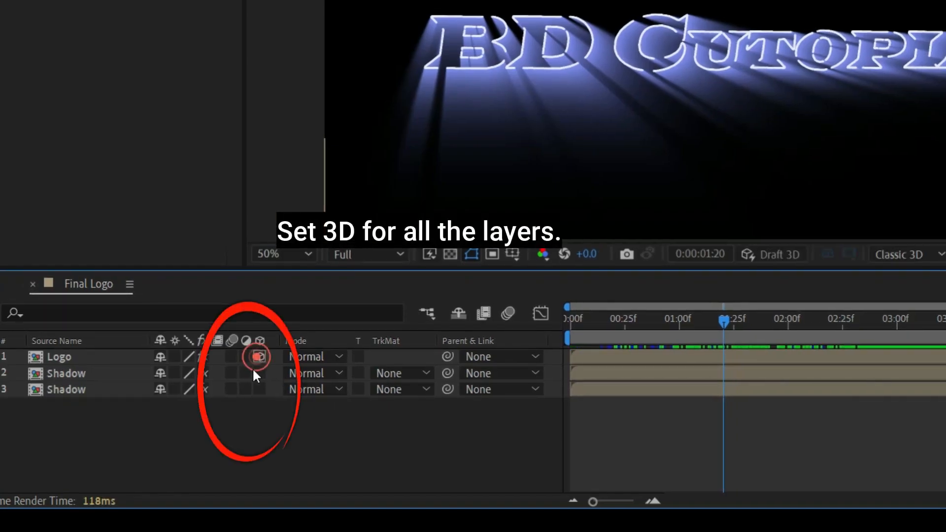
Step: Switch on 3D for both Shadow layers
{"action": "left_click", "coordinate": [259, 373]}
{"action": "left_click", "coordinate": [259, 389]}
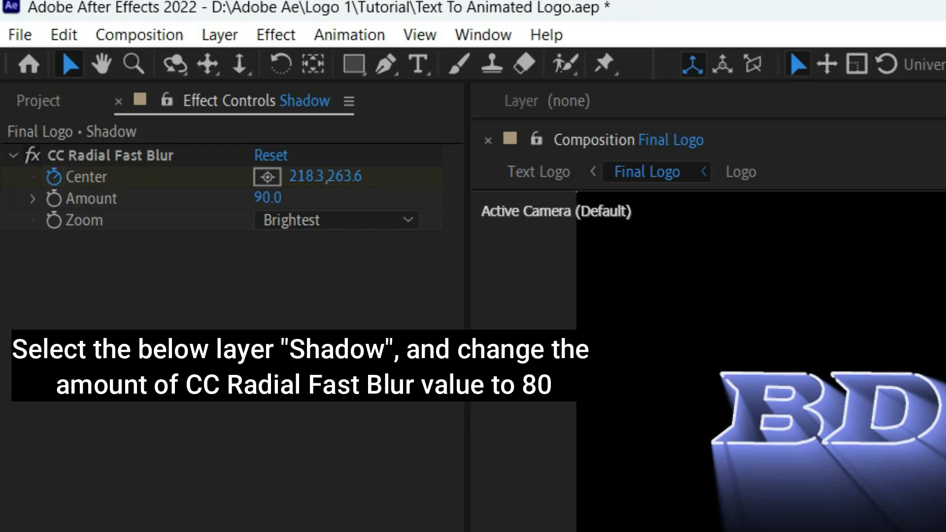
Step: Enter 80 as the bottom Shadow layer's CC Radial Fast Blur Amount
{"action": "left_click", "coordinate": [270, 197]}
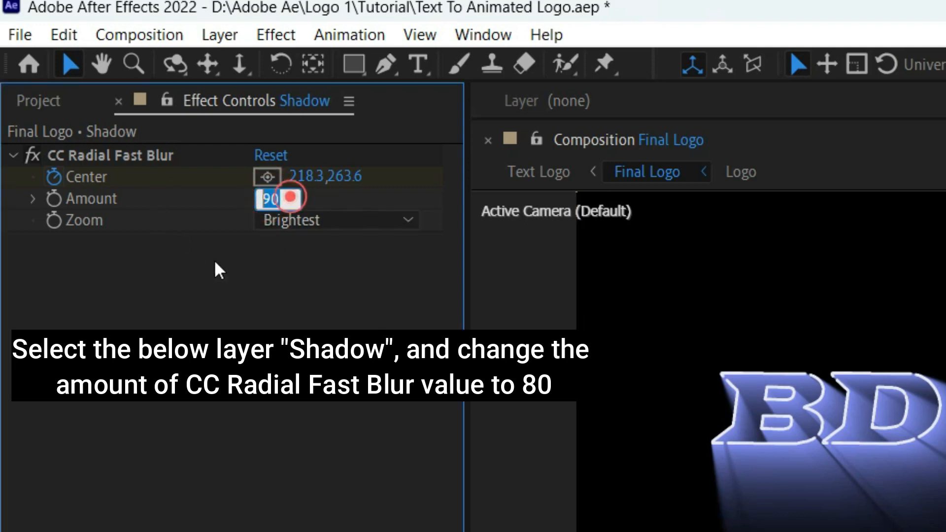
{"action": "type", "text": "80"}
{"action": "key", "text": "Return"}
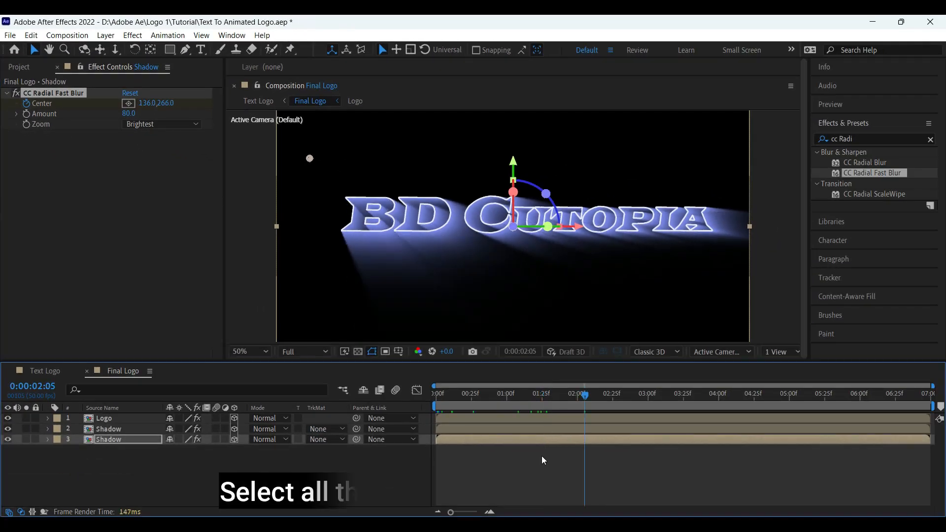
Step: Pre-compose Logo and both Shadows into 'Text to Logo', moving all attributes
{"action": "left_click", "coordinate": [84, 418], "text": "shift"}
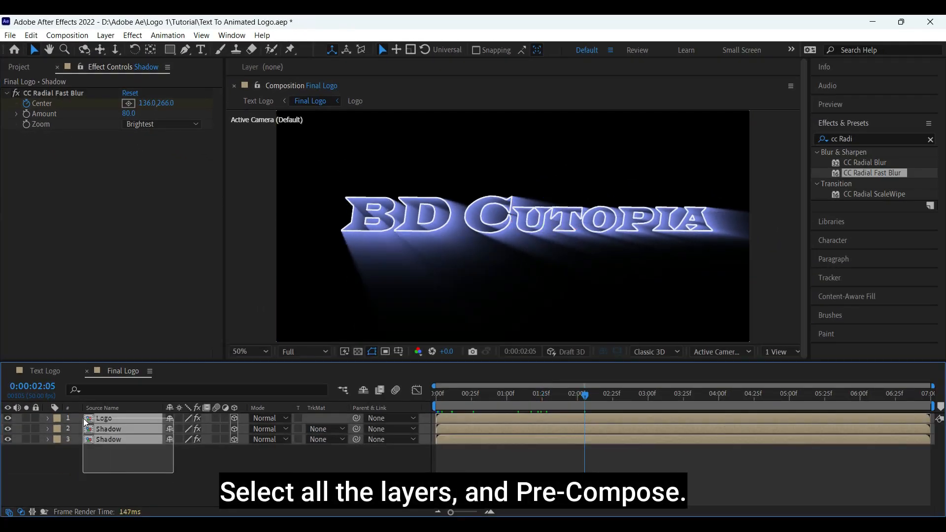
{"action": "right_click", "coordinate": [111, 418]}
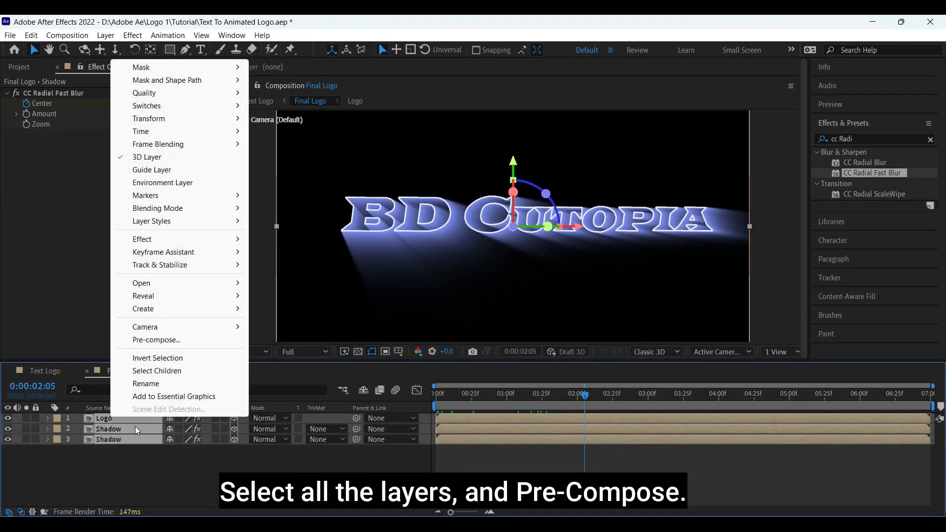
{"action": "left_click", "coordinate": [155, 340]}
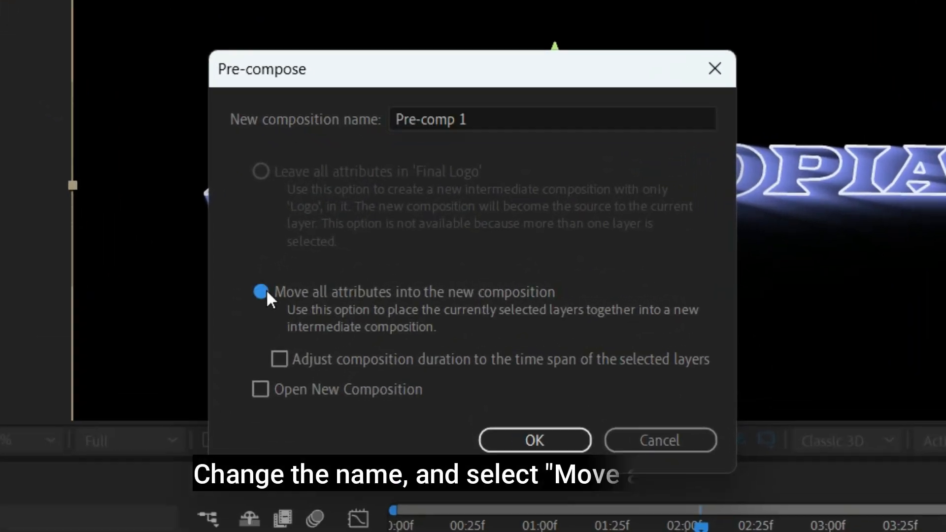
{"action": "left_click", "coordinate": [262, 293]}
{"action": "left_click", "coordinate": [502, 126]}
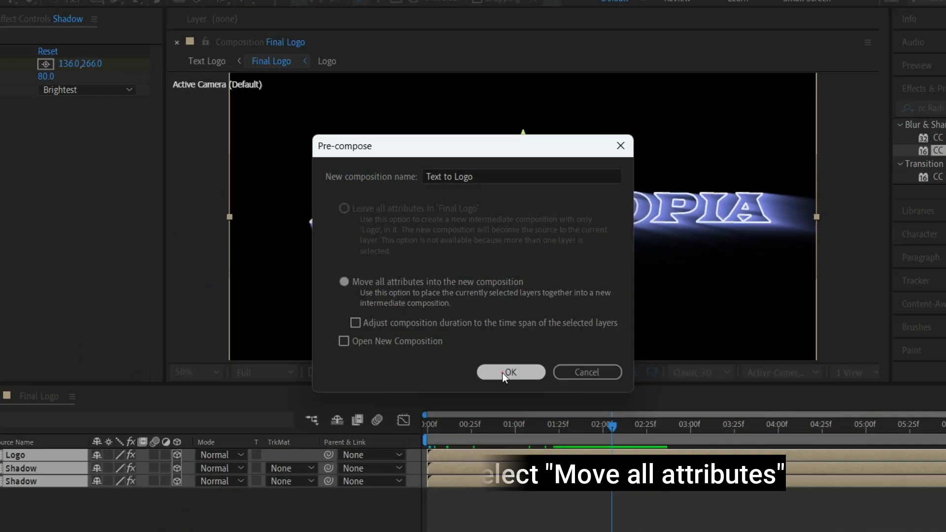
{"action": "left_click", "coordinate": [547, 500]}
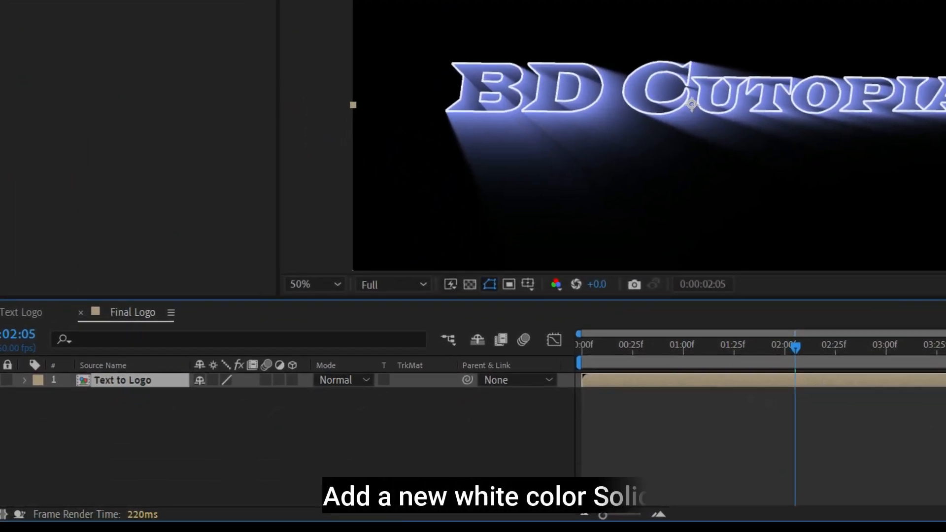
Step: Create a white 1920×1080 solid named BG in Final Logo
{"action": "right_click", "coordinate": [236, 469]}
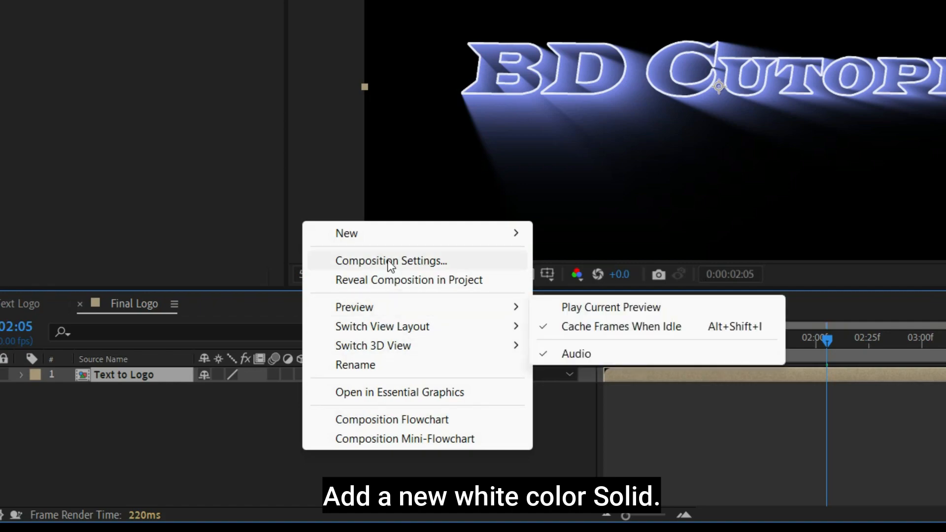
{"action": "mouse_move", "coordinate": [528, 234]}
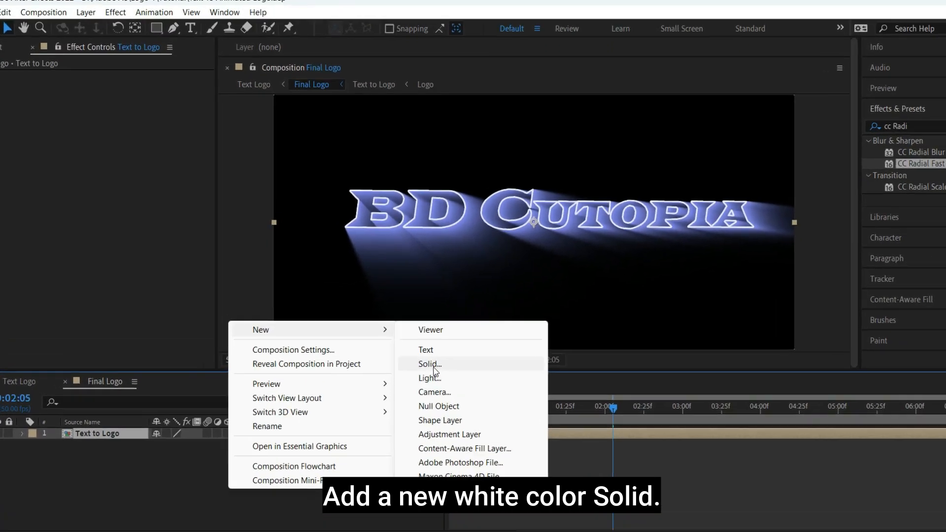
{"action": "left_click", "coordinate": [431, 364]}
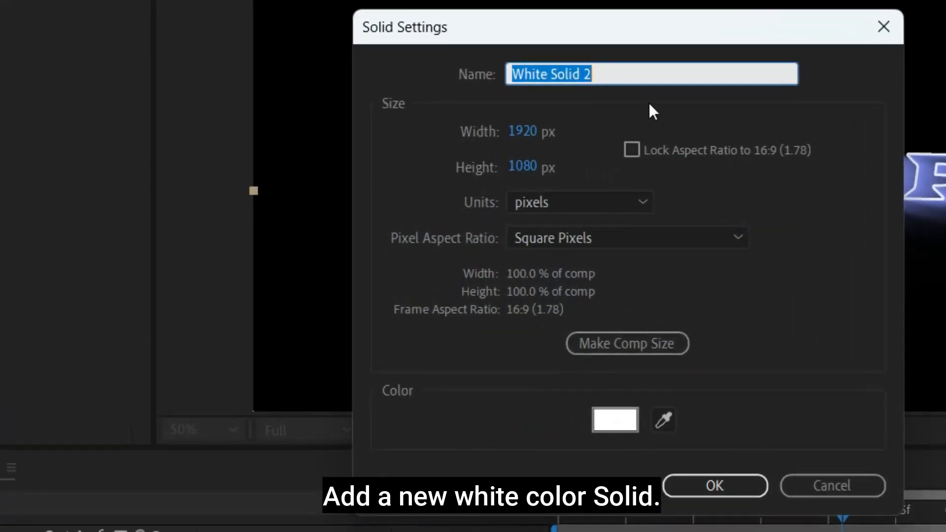
{"action": "type", "text": "BG"}
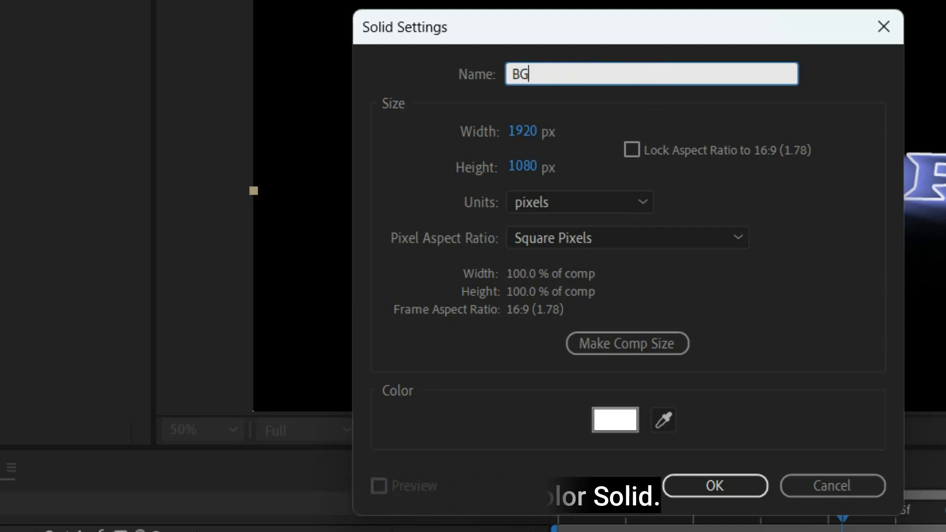
{"action": "left_click", "coordinate": [790, 341]}
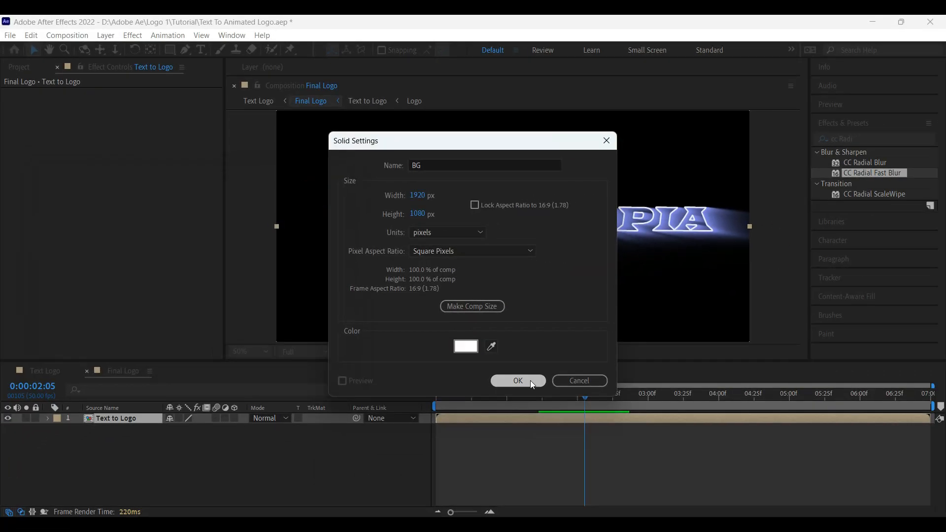
{"action": "left_click", "coordinate": [714, 485]}
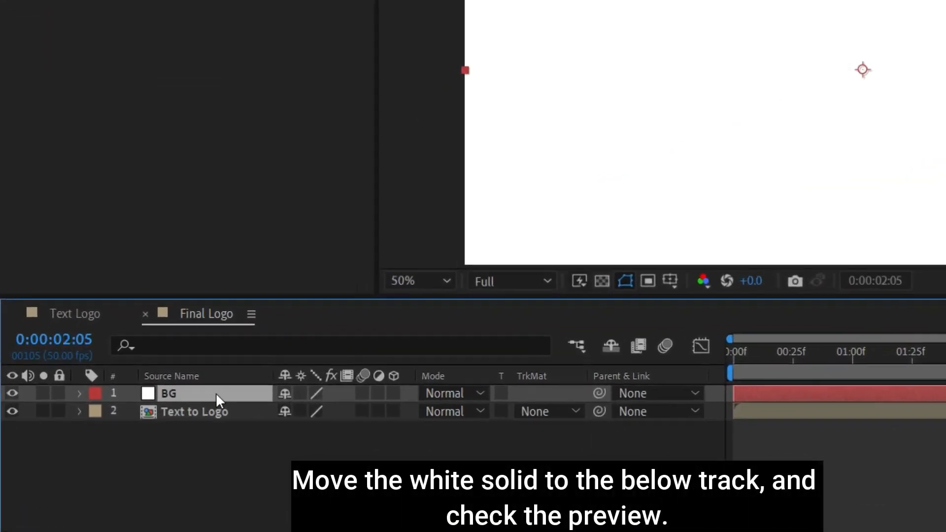
Step: Move BG beneath Text to Logo and preview the logo animation over white
{"action": "left_click_drag", "start_coordinate": [127, 418], "coordinate": [129, 440]}
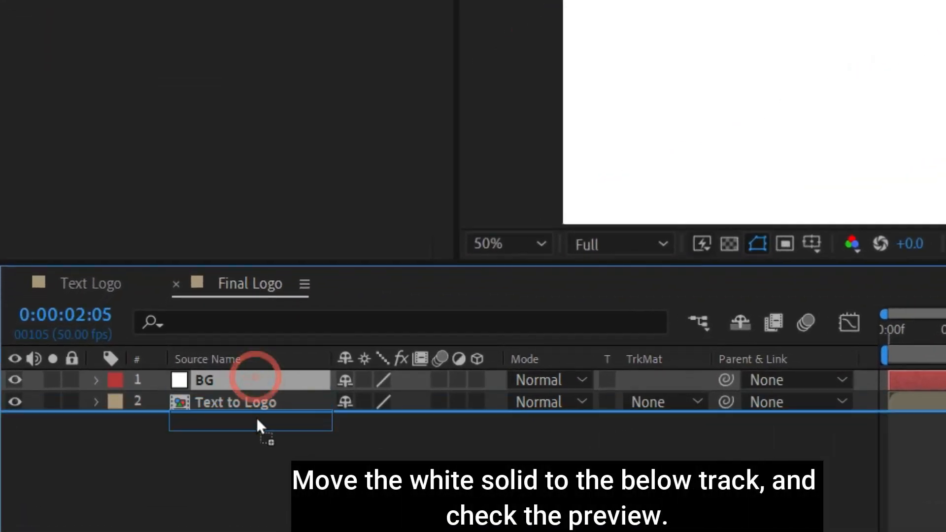
{"action": "left_click_drag", "start_coordinate": [258, 419], "coordinate": [256, 422]}
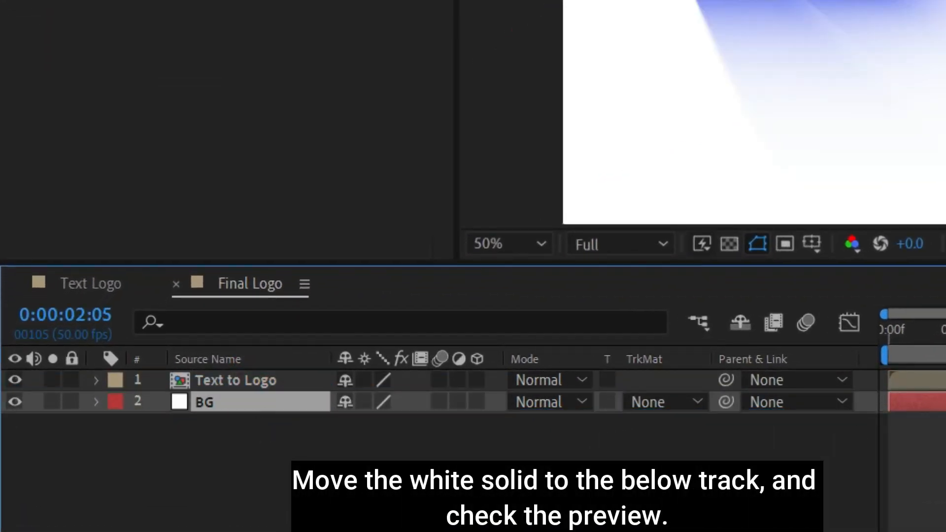
{"action": "left_click_drag", "start_coordinate": [945, 328], "coordinate": [891, 324]}
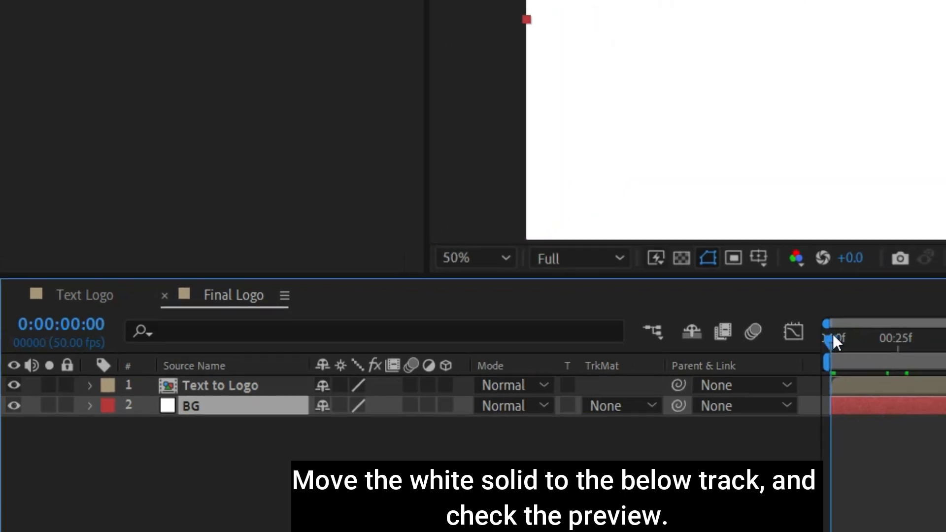
{"action": "left_click_drag", "start_coordinate": [833, 335], "coordinate": [438, 400]}
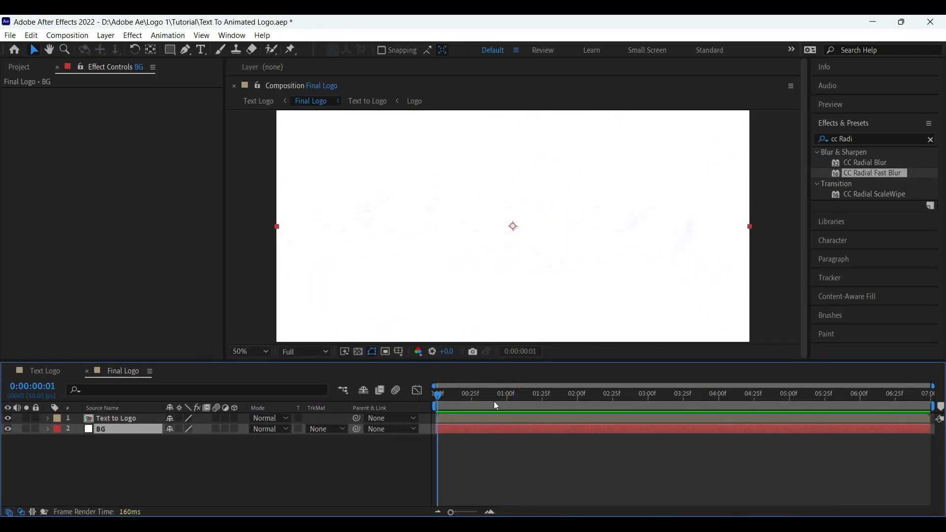
{"action": "left_click_drag", "start_coordinate": [494, 405], "coordinate": [437, 401]}
{"action": "key", "text": "space"}
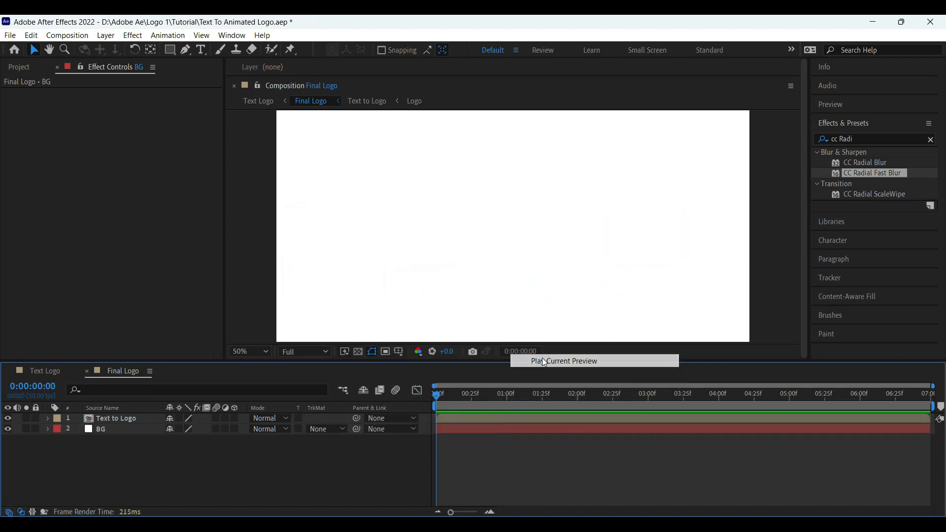
{"action": "key", "text": "space"}
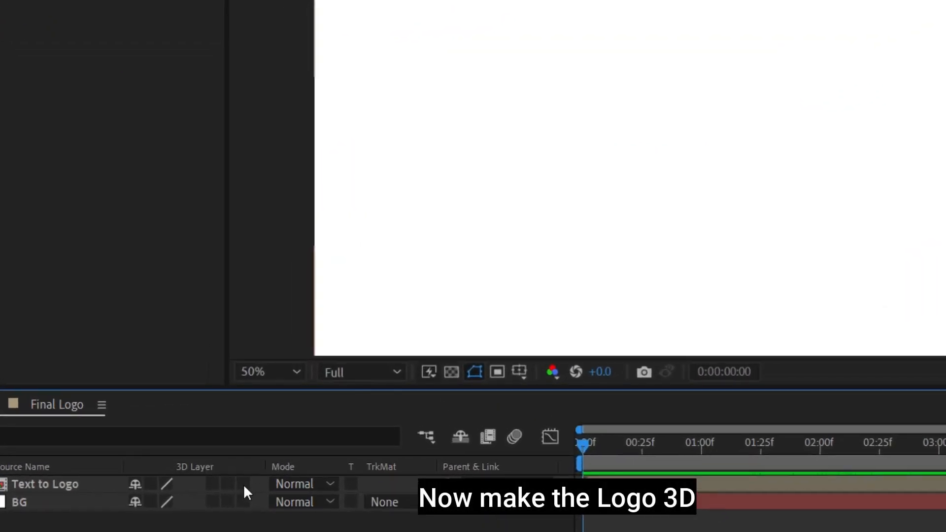
Step: Make Text to Logo 3D, rotate it on Z and Y to a slant, and play it back
{"action": "left_click", "coordinate": [243, 484]}
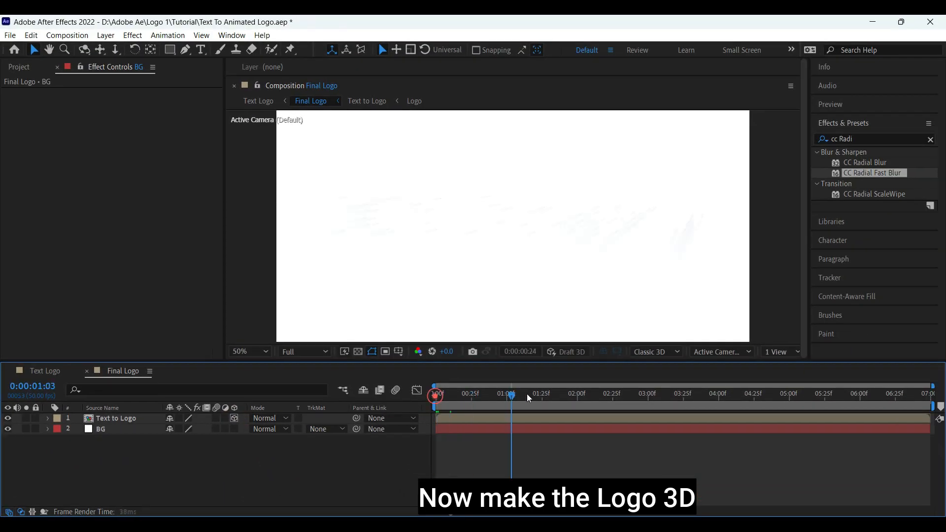
{"action": "left_click", "coordinate": [530, 397]}
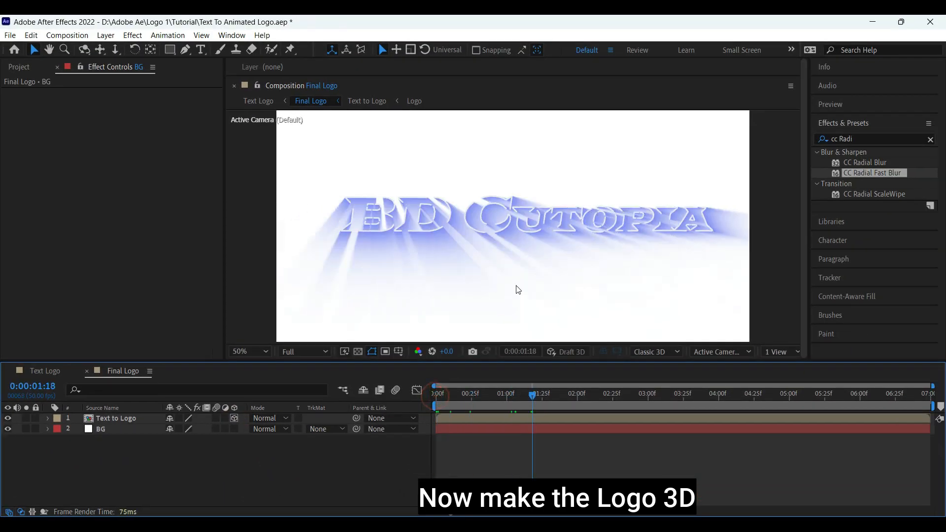
{"action": "left_click", "coordinate": [501, 225]}
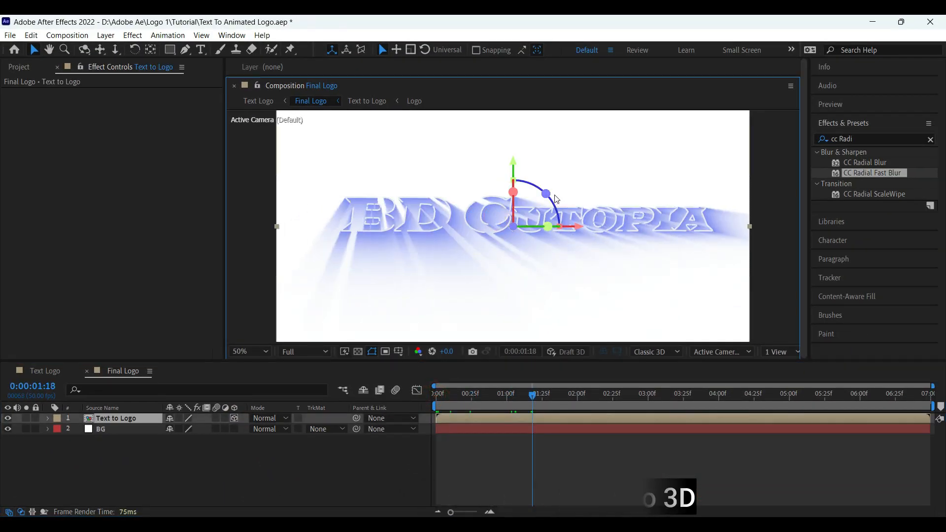
{"action": "left_click_drag", "start_coordinate": [546, 194], "coordinate": [545, 192]}
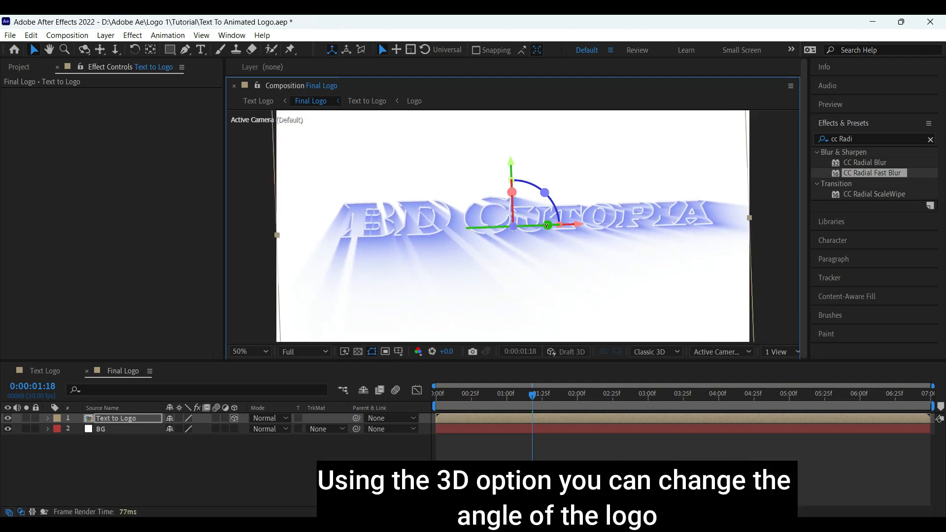
{"action": "left_click_drag", "start_coordinate": [547, 226], "coordinate": [556, 226]}
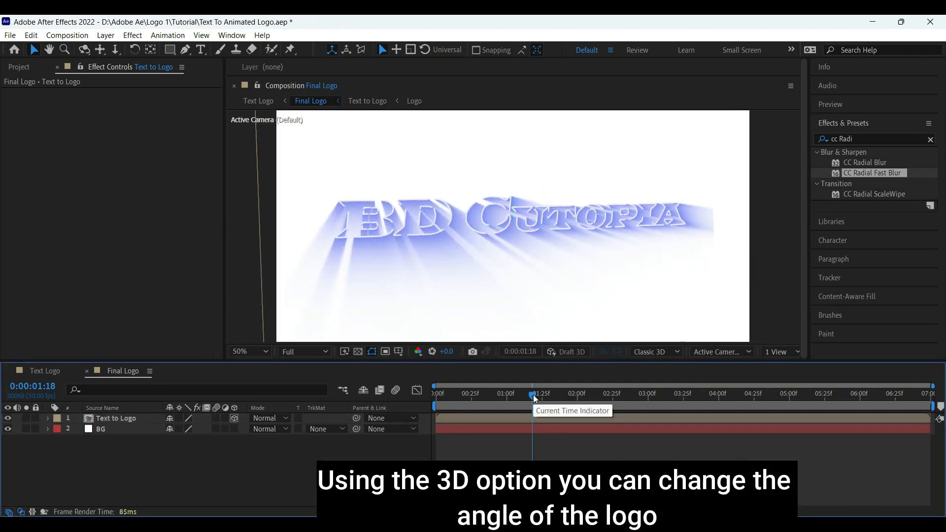
{"action": "left_click_drag", "start_coordinate": [533, 395], "coordinate": [445, 405]}
{"action": "key", "text": "space"}
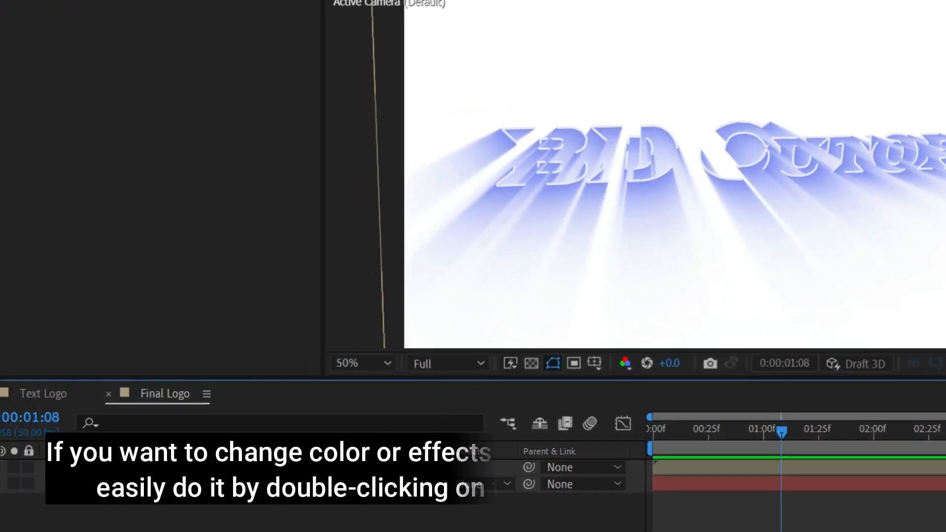
Step: Recolour the Logo outline stroke dark navy inside Text to Logo, then preview in Text Logo
{"action": "double_click", "coordinate": [153, 467]}
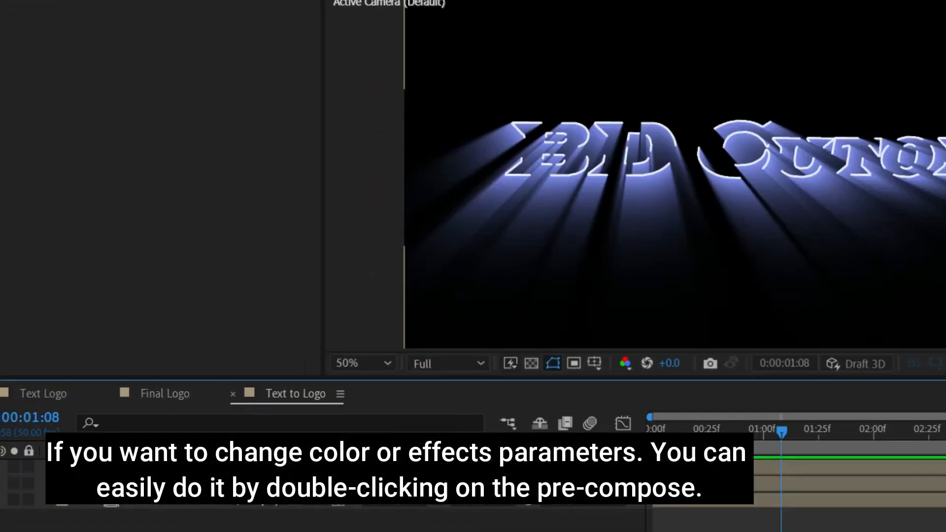
{"action": "left_click", "coordinate": [153, 468]}
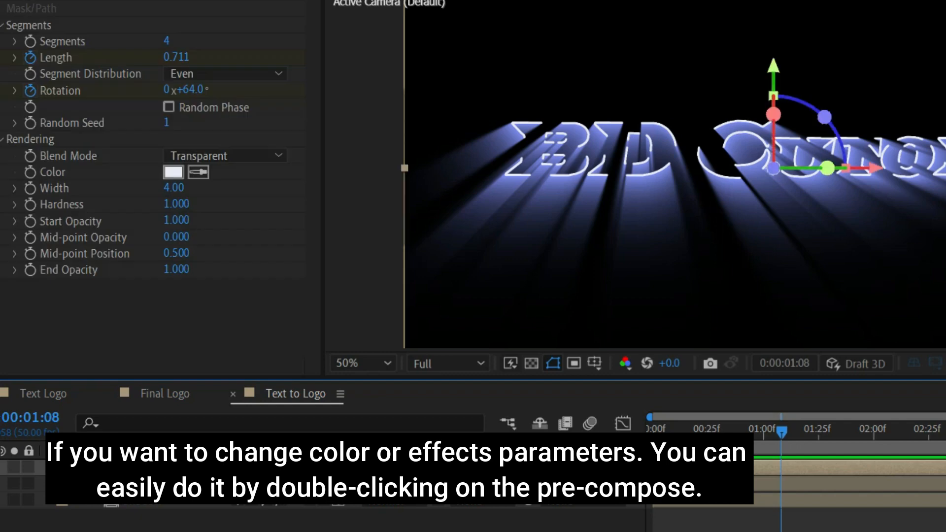
{"action": "left_click", "coordinate": [173, 172]}
{"action": "left_click", "coordinate": [63, 341]}
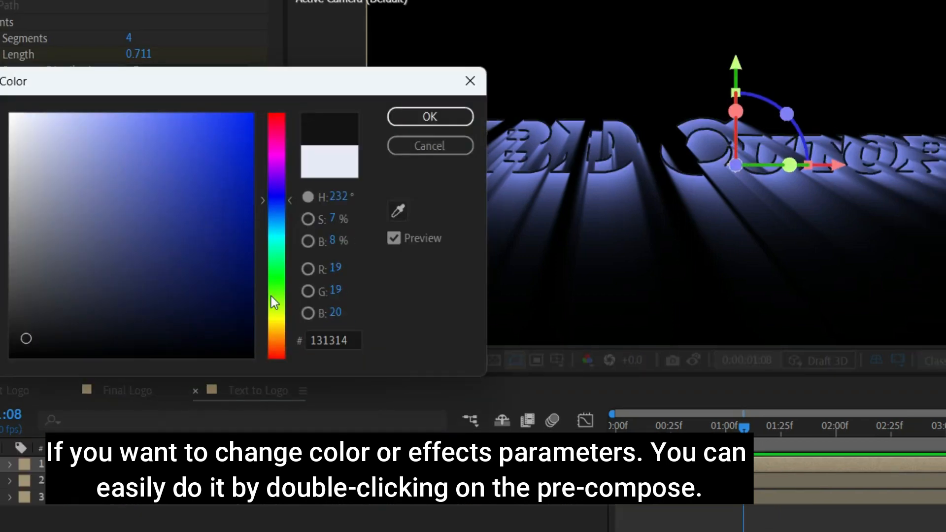
{"action": "left_click", "coordinate": [315, 319]}
{"action": "left_click_drag", "start_coordinate": [194, 128], "coordinate": [185, 200]}
{"action": "left_click", "coordinate": [316, 253]}
{"action": "left_click_drag", "start_coordinate": [232, 273], "coordinate": [267, 340]}
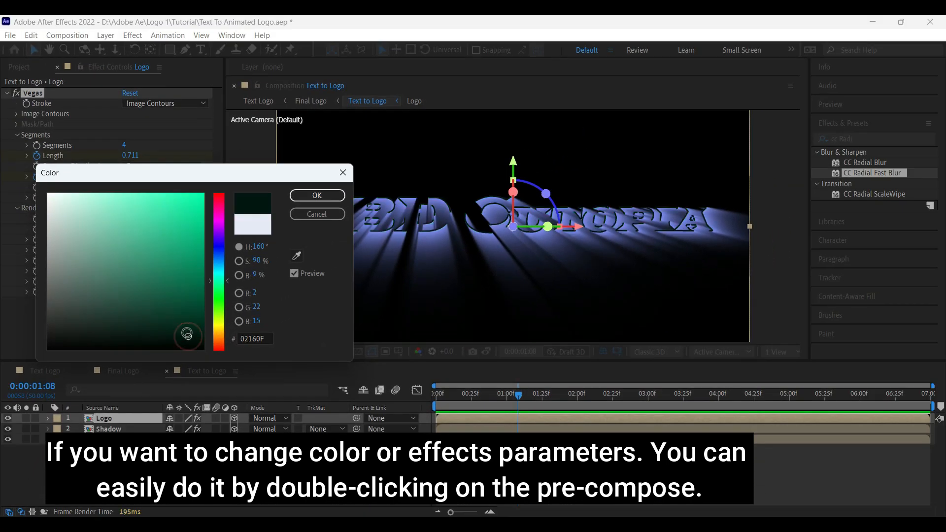
{"action": "left_click", "coordinate": [173, 274]}
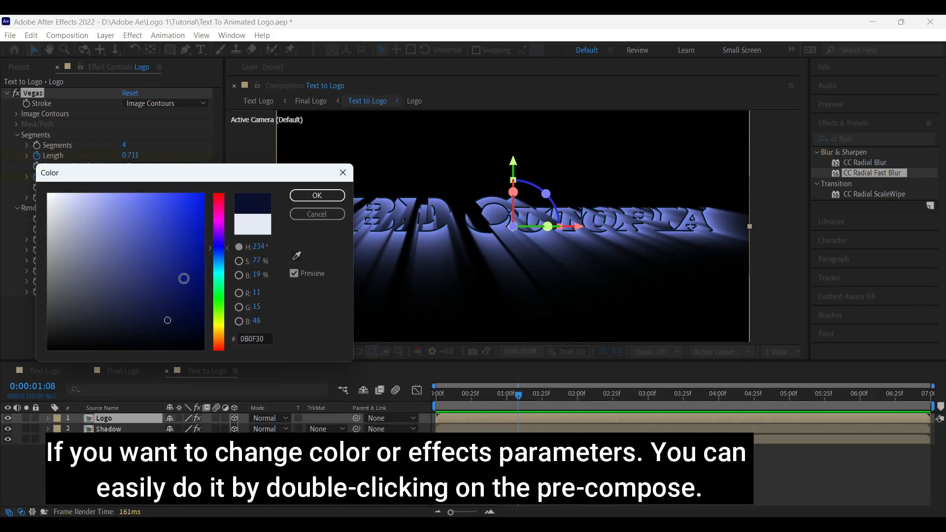
{"action": "left_click", "coordinate": [317, 196]}
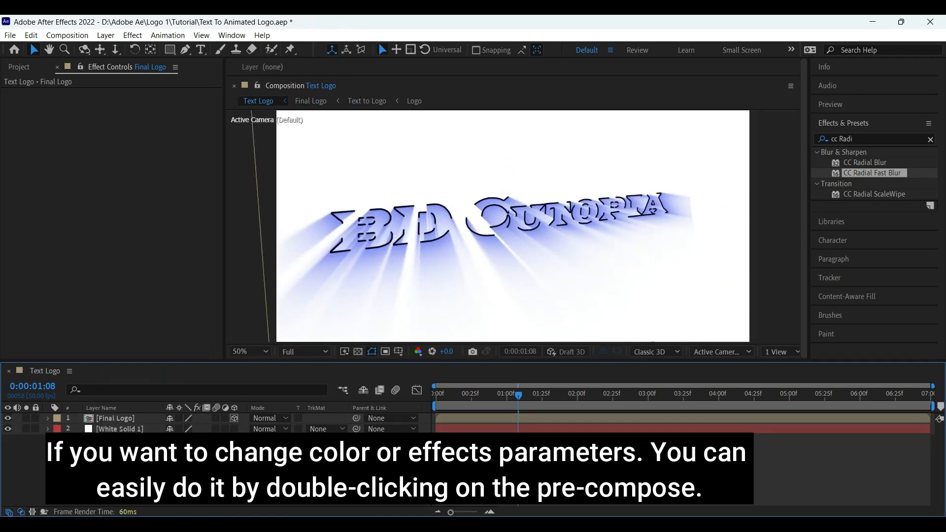
{"action": "key", "text": "space"}
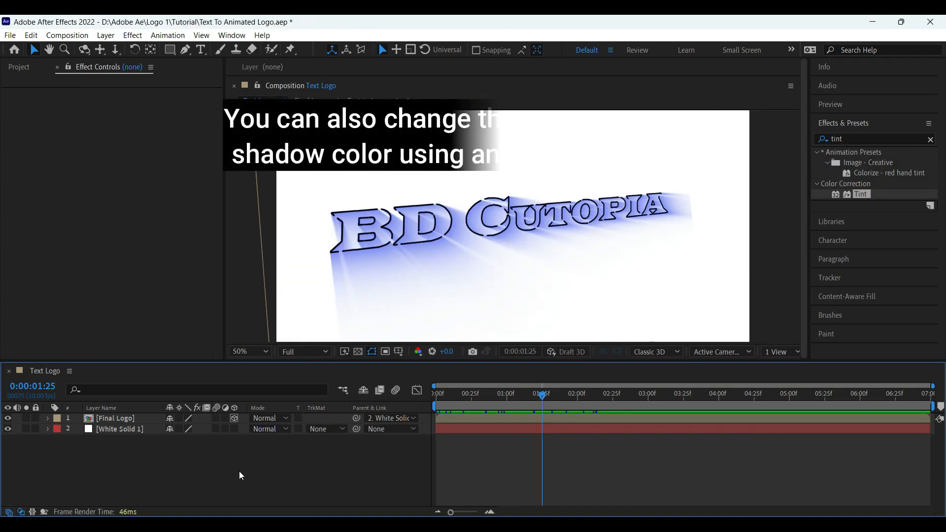
Step: Add an adjustment layer to Text Logo and search Effects & Presets for 'tint'
{"action": "right_click", "coordinate": [240, 475]}
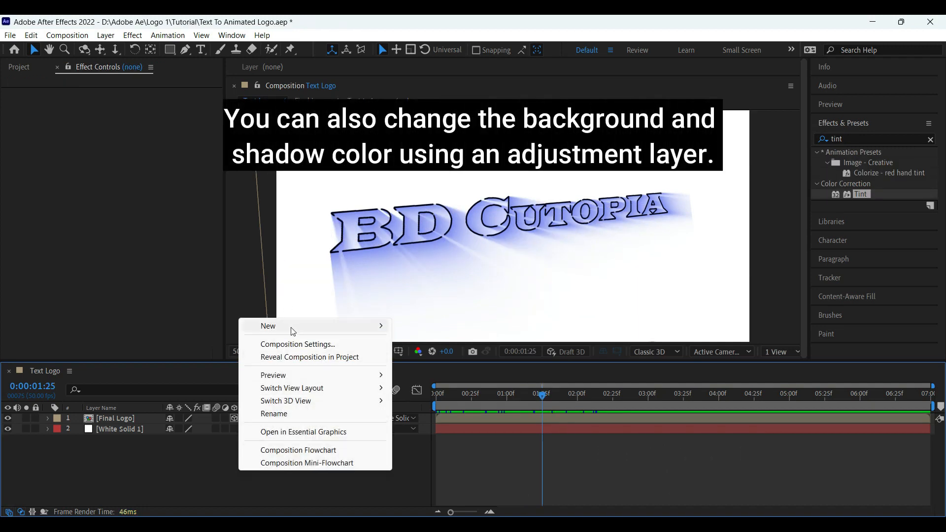
{"action": "mouse_move", "coordinate": [290, 332]}
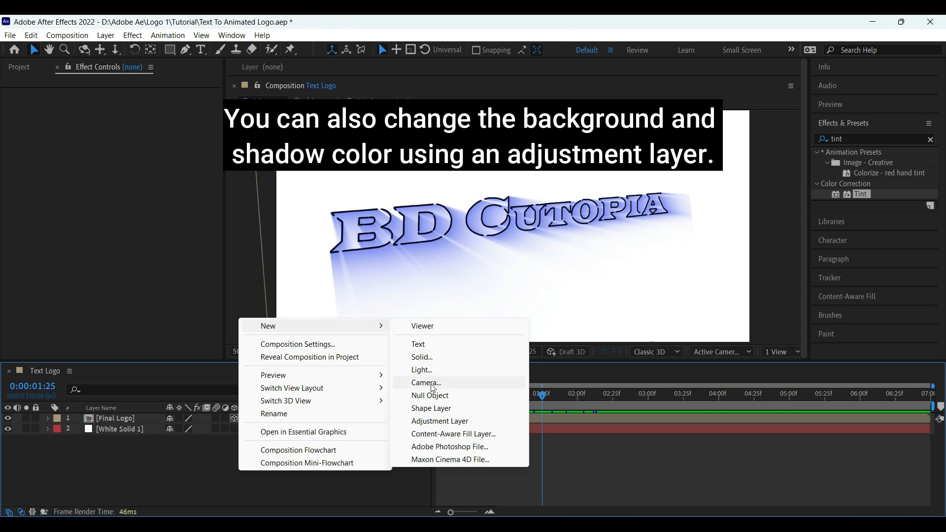
{"action": "left_click", "coordinate": [454, 424]}
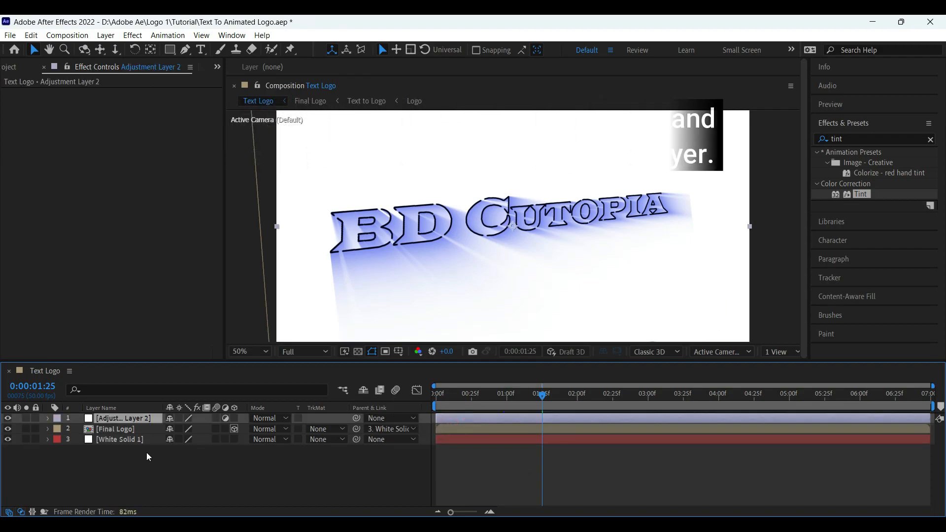
{"action": "left_click", "coordinate": [860, 140]}
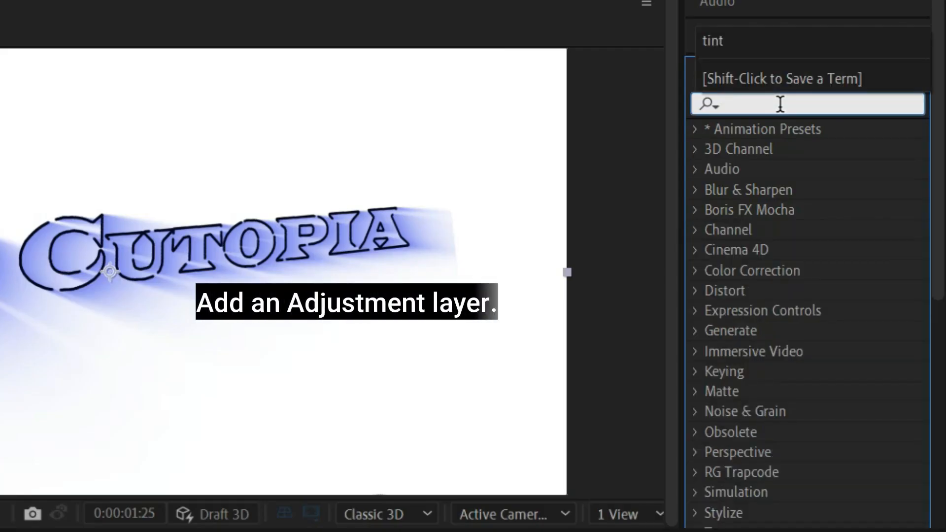
{"action": "type", "text": "tint"}
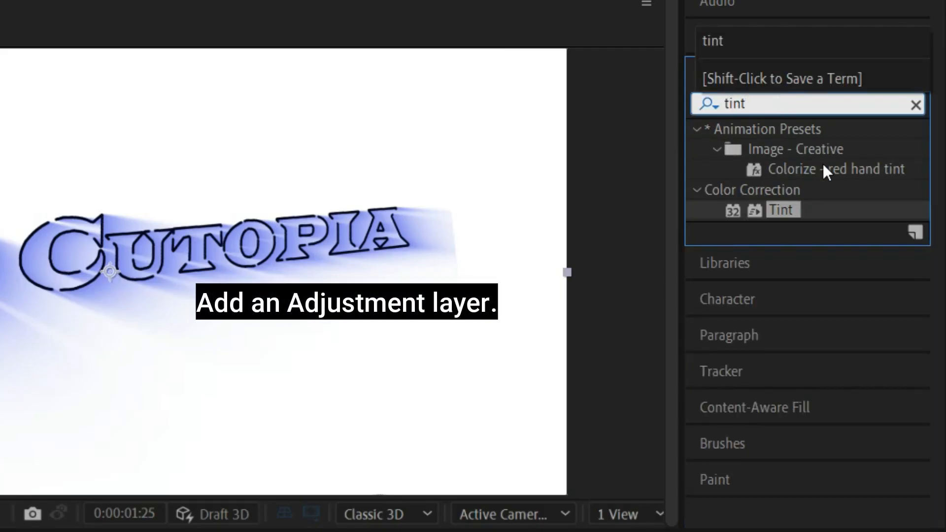
Step: Apply the Tint effect to Adjustment Layer 2 and set Map White To black
{"action": "left_click", "coordinate": [783, 209]}
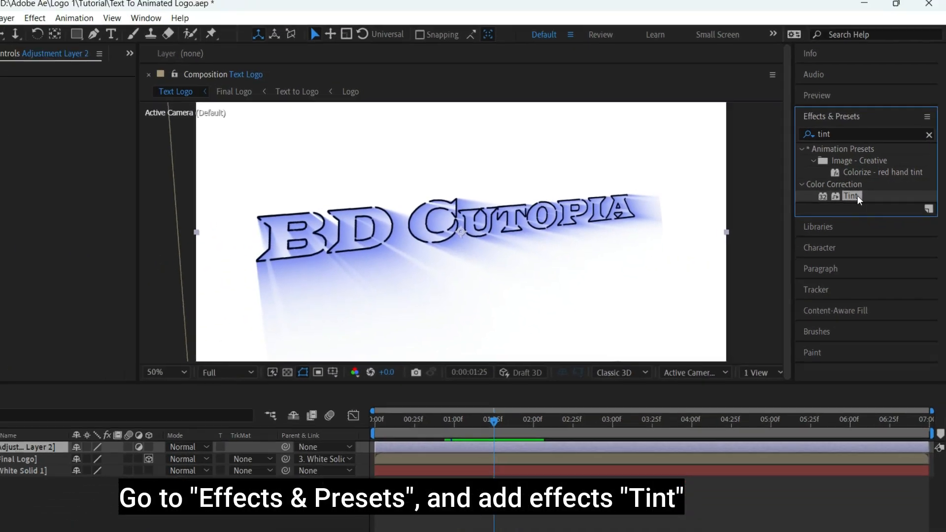
{"action": "left_click_drag", "start_coordinate": [783, 211], "coordinate": [572, 202]}
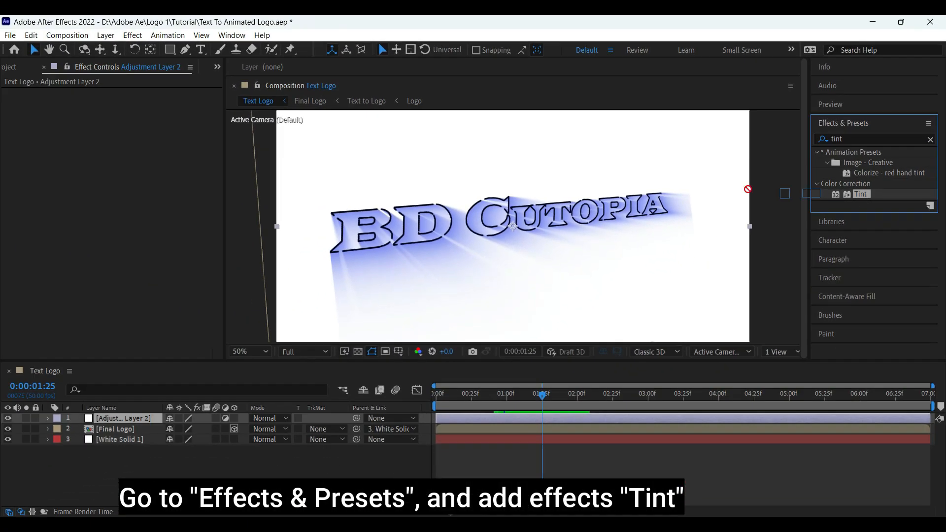
{"action": "left_click_drag", "start_coordinate": [117, 209], "coordinate": [135, 419]}
{"action": "left_click", "coordinate": [129, 113]}
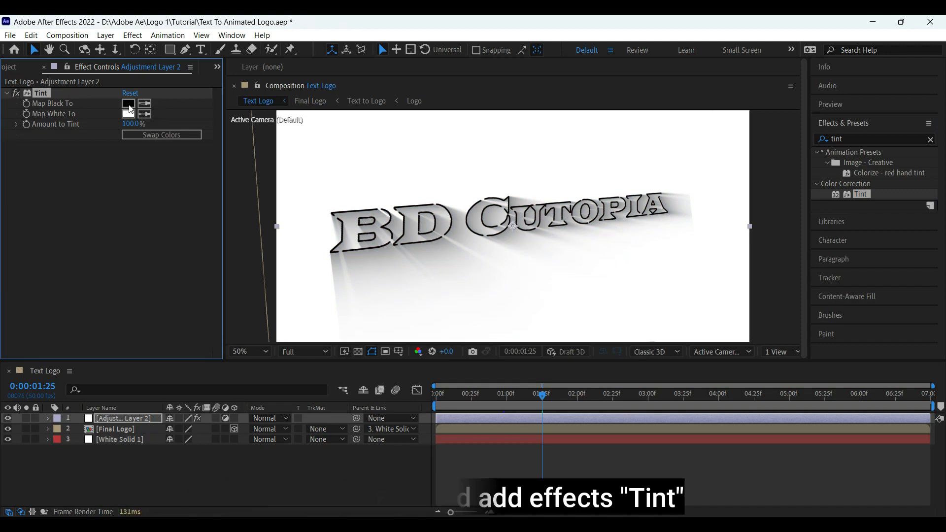
{"action": "left_click", "coordinate": [222, 277]}
{"action": "left_click", "coordinate": [190, 340]}
Step: Set the Tint's Map Black To a light lavender blue-violet, turning the scene dark navy
{"action": "left_click", "coordinate": [316, 196]}
{"action": "left_click", "coordinate": [128, 104]}
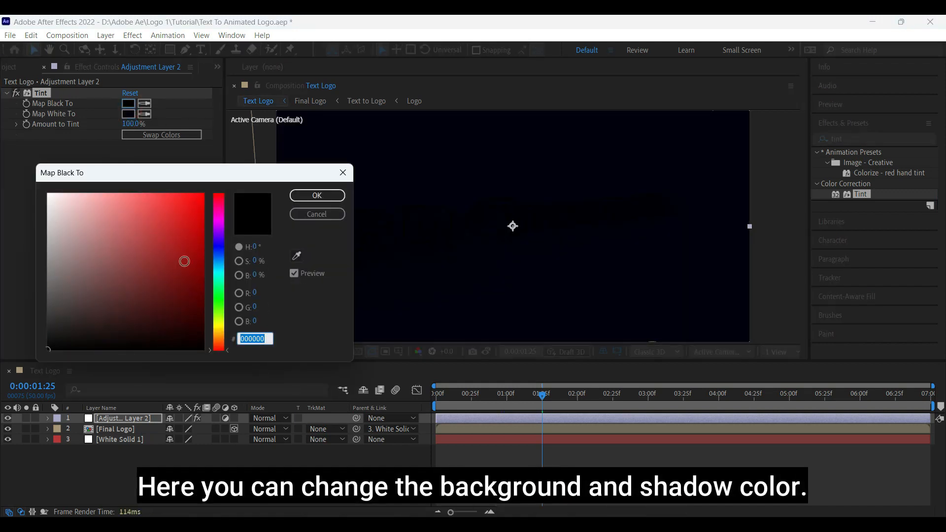
{"action": "left_click", "coordinate": [55, 198]}
{"action": "left_click", "coordinate": [317, 196]}
{"action": "left_click", "coordinate": [128, 103]}
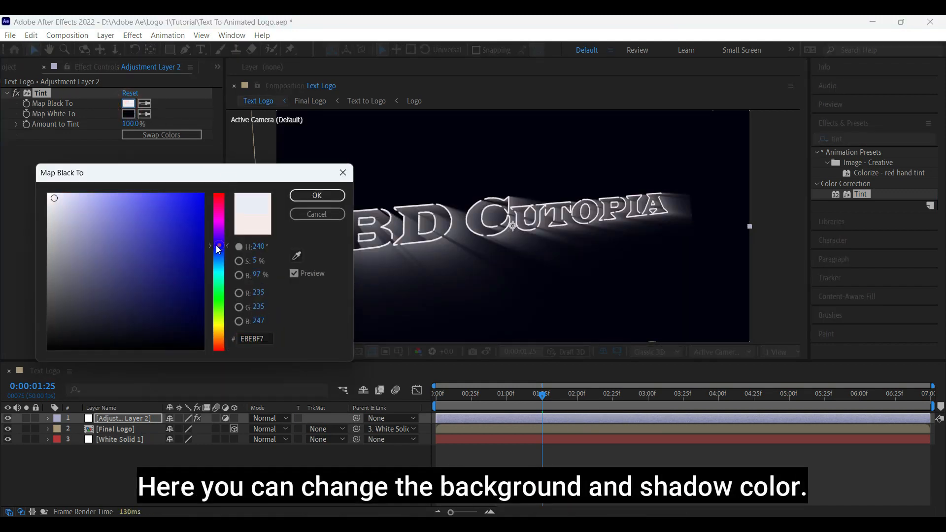
{"action": "left_click", "coordinate": [89, 197]}
{"action": "left_click", "coordinate": [115, 196]}
{"action": "left_click", "coordinate": [317, 195]}
{"action": "left_click", "coordinate": [253, 468]}
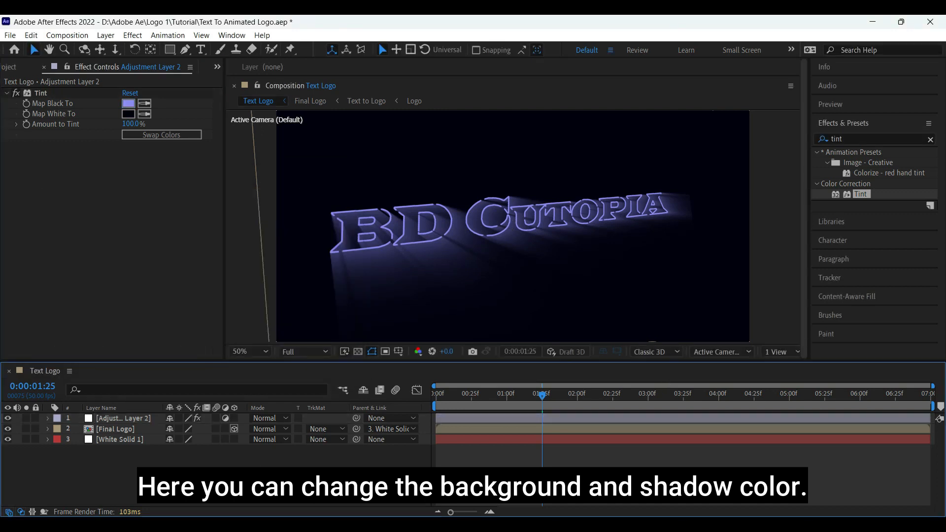